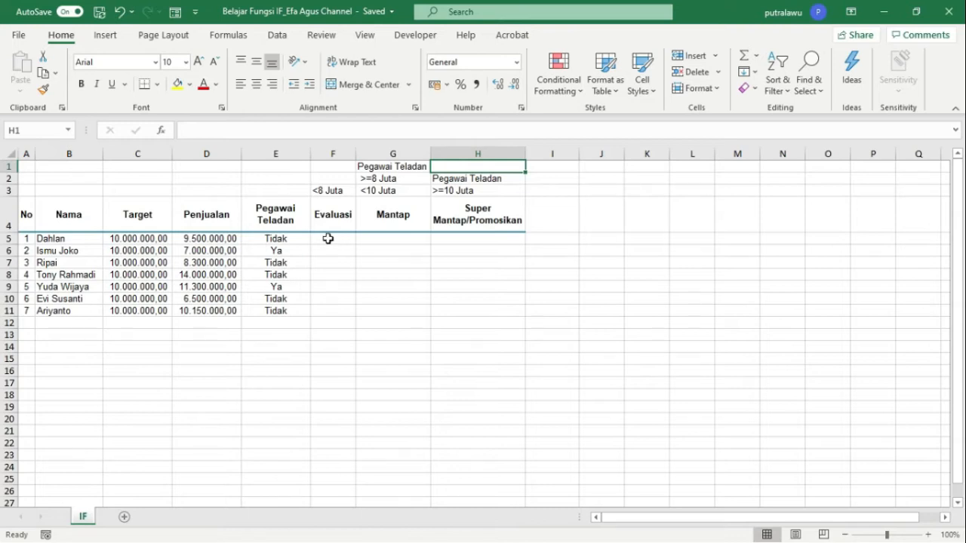
Step: Begin an IF formula in cell F5 with the logical test D5<8000000
click(328, 239)
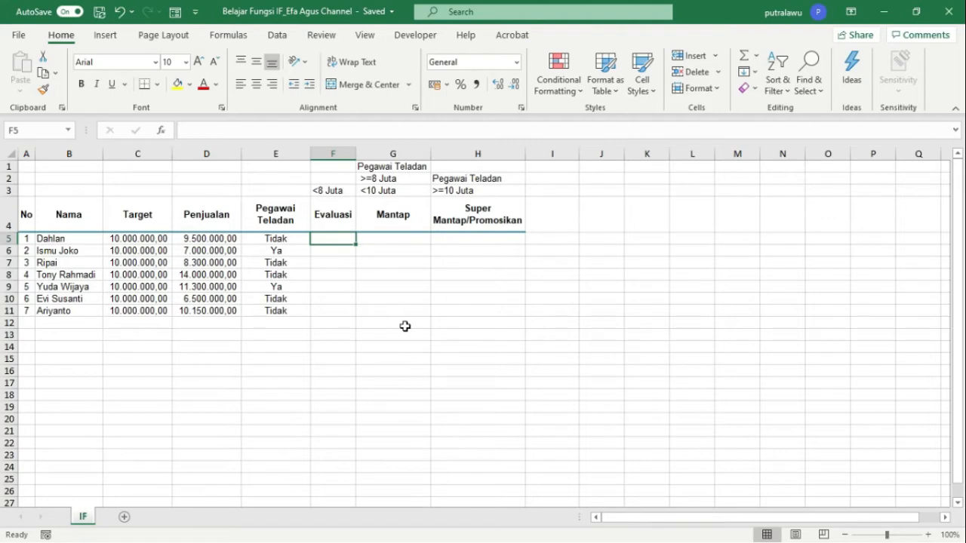
text(=)
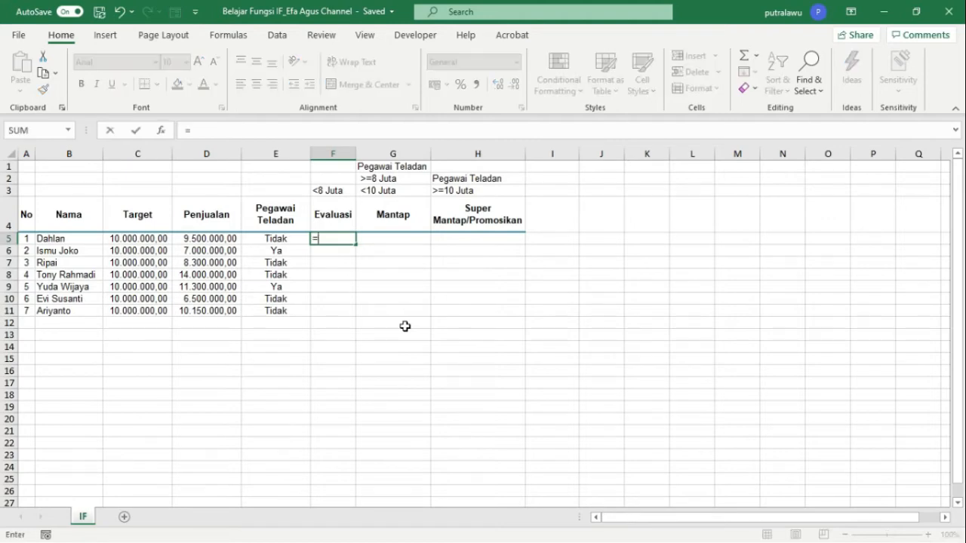
text(if)
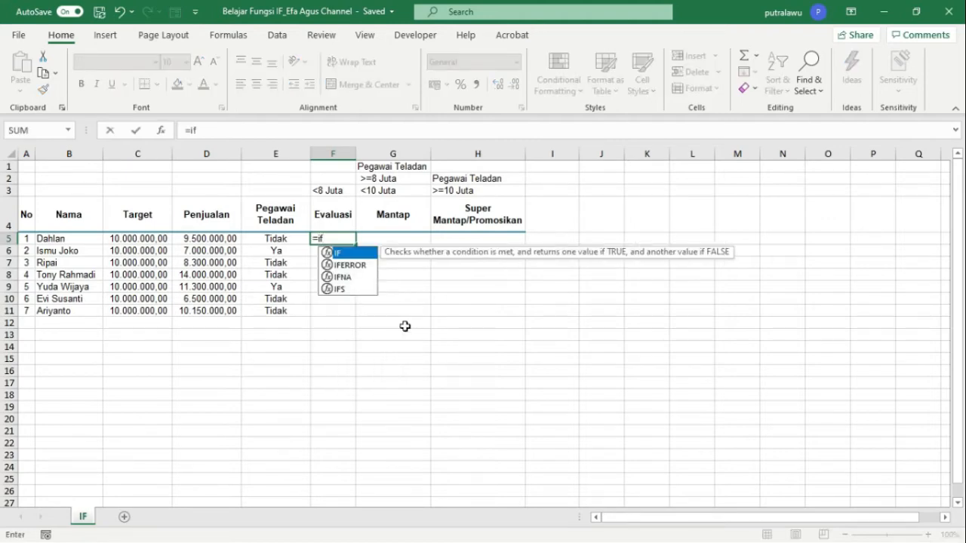
text(()
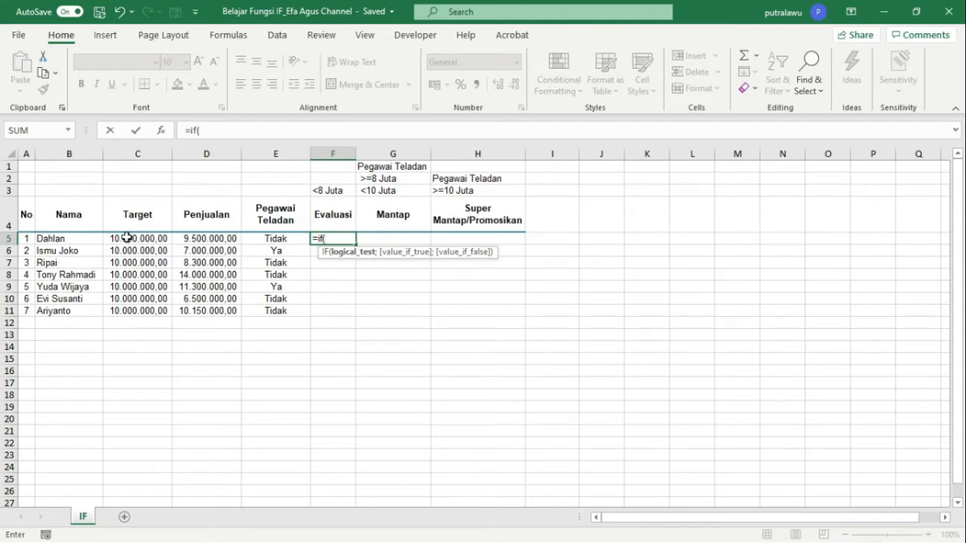
click(195, 238)
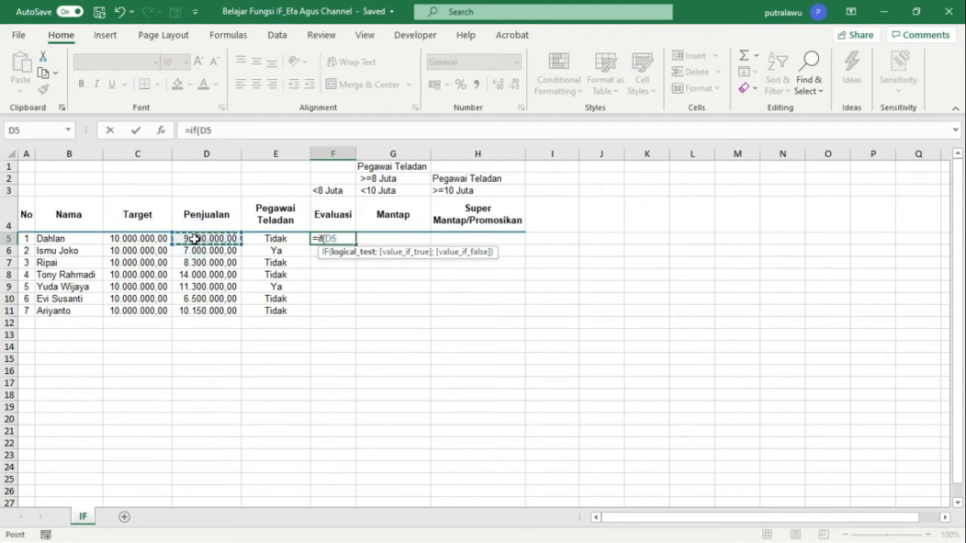
text(<8000000)
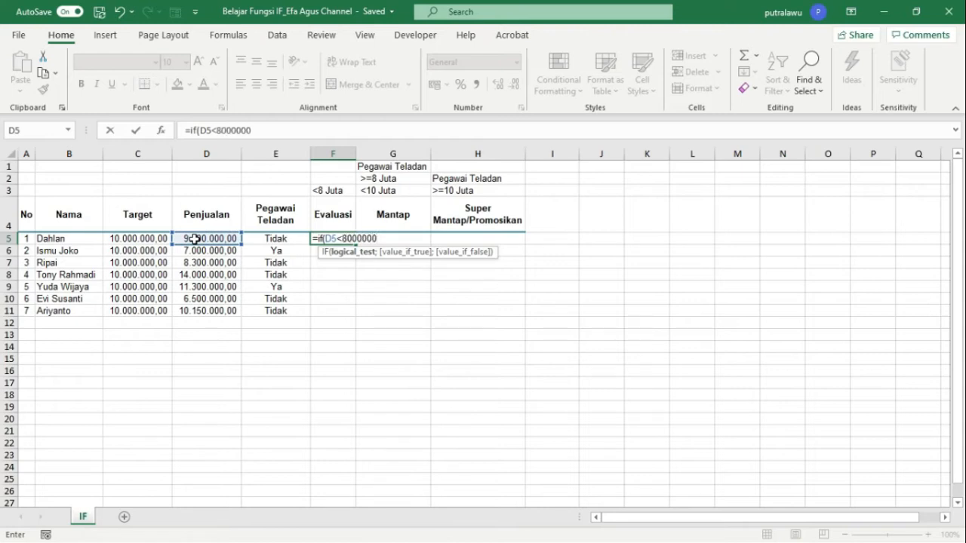
text(;)
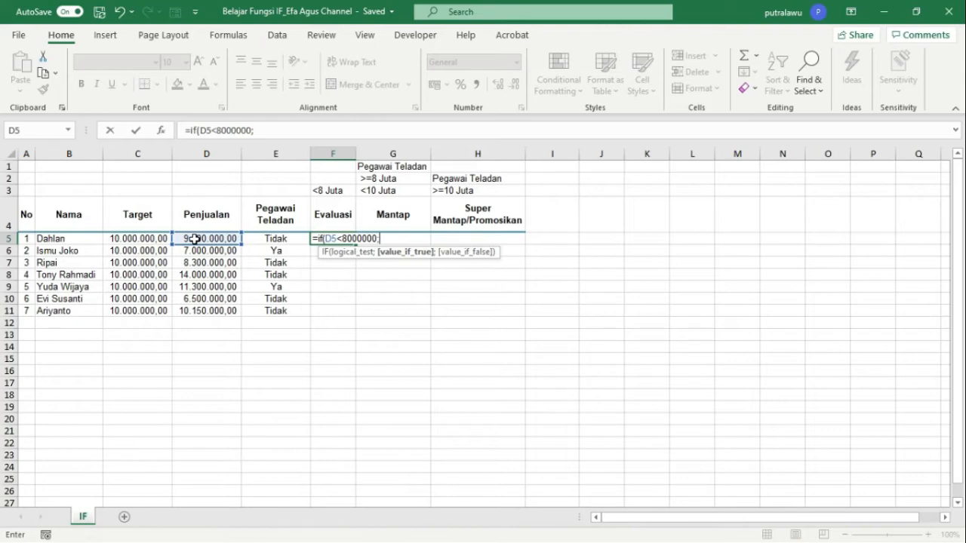
text("Evaluasi")
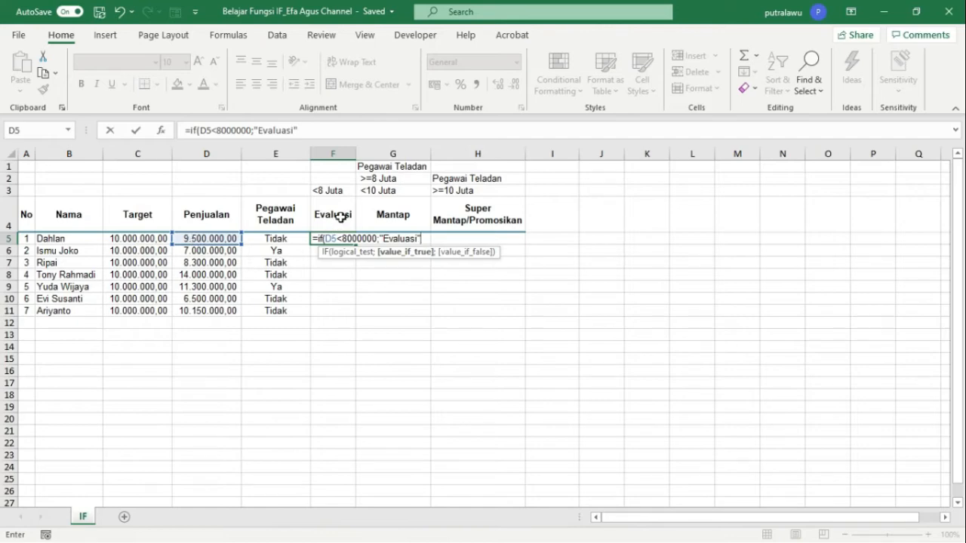
key(BackSpace)
key(BackSpace)
key(BackSpace)
key(BackSpace)
key(BackSpace)
key(BackSpace)
key(BackSpace)
key(BackSpace)
key(BackSpace)
key(BackSpace)
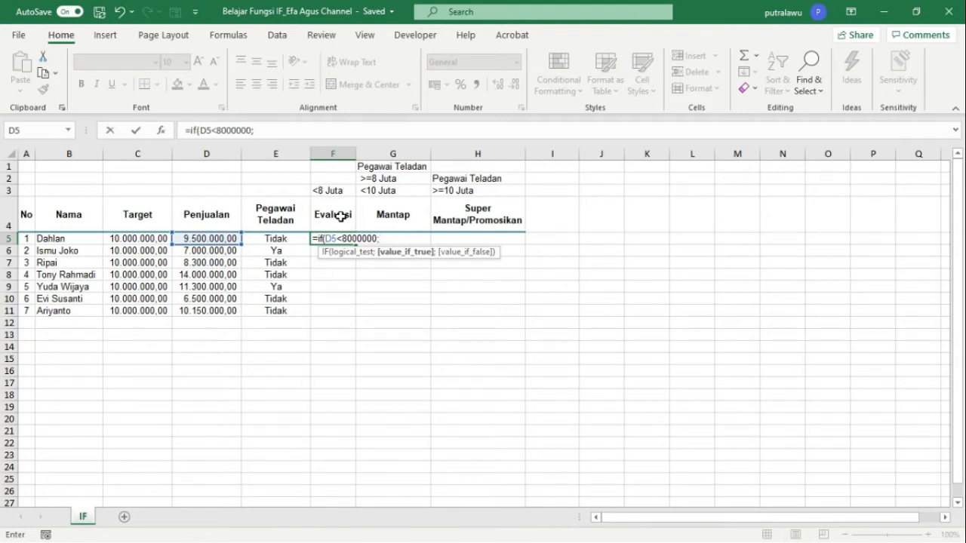
Step: Complete the F5 formula with the absolute reference $F$4 as the true value and empty text "" as the false value
click(341, 216)
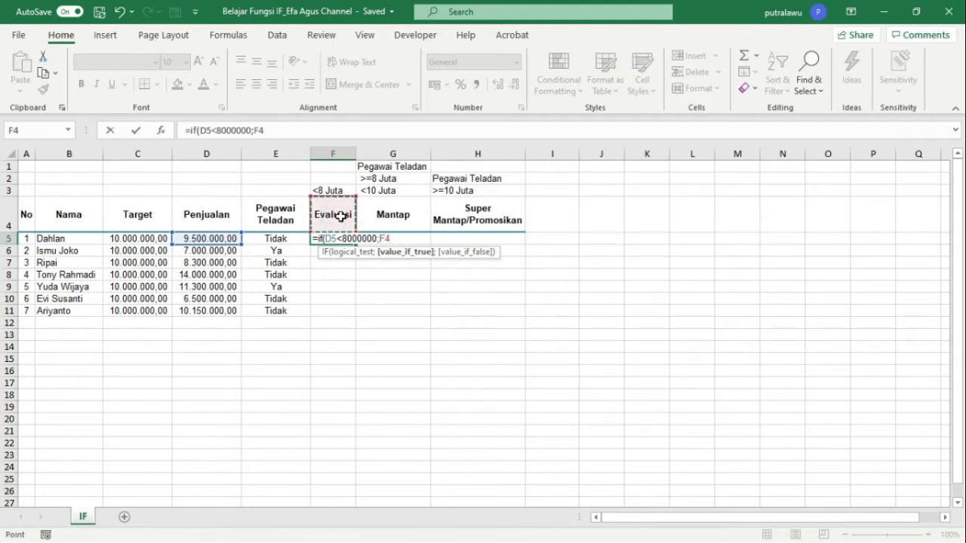
key(F4)
text(;)
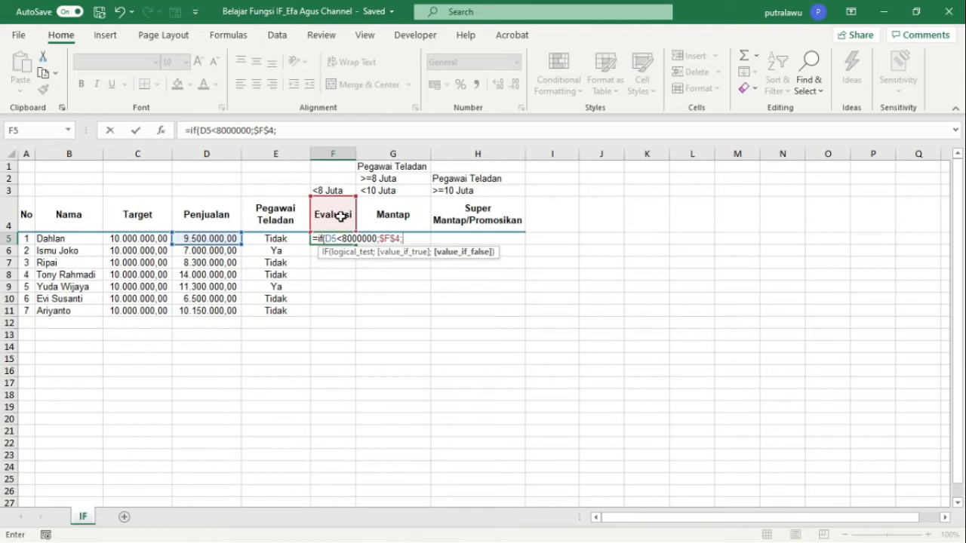
text(""))
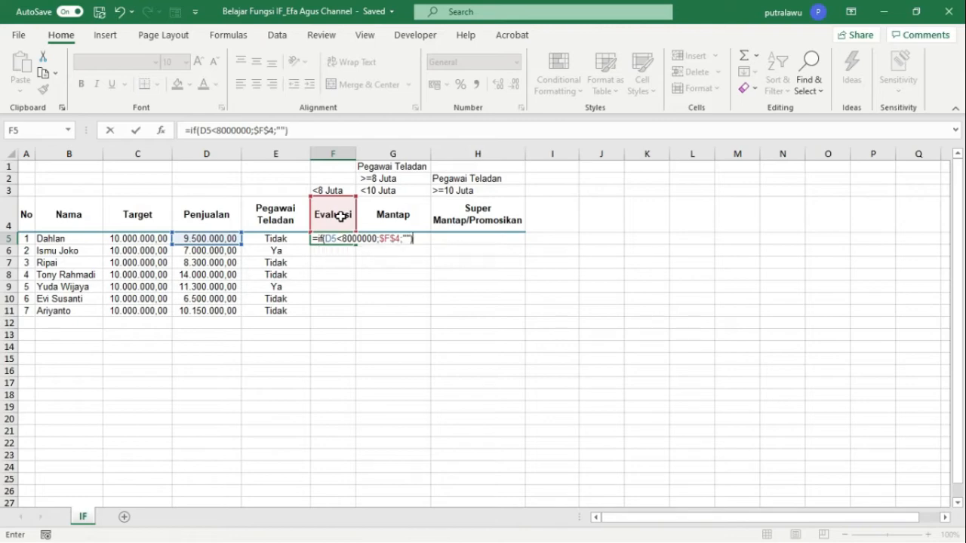
key(Return)
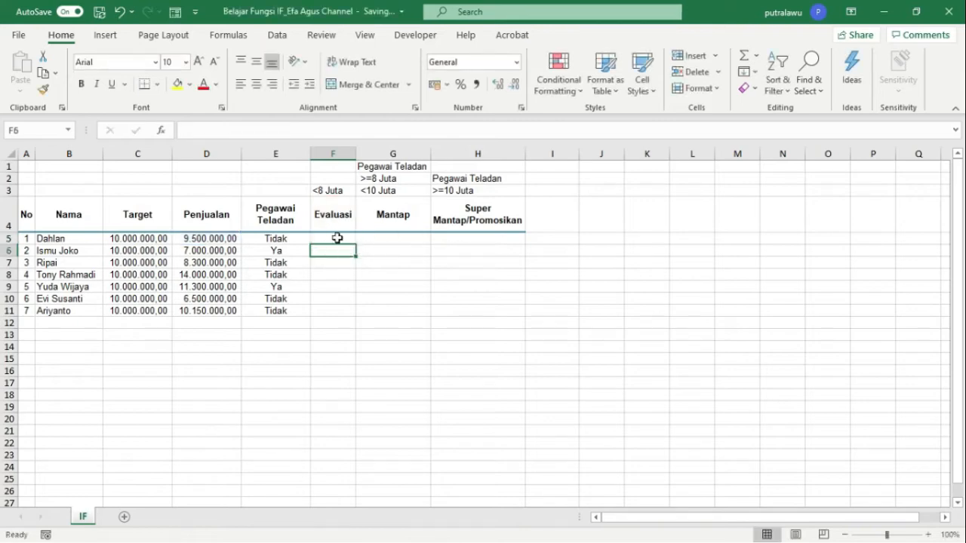
Step: Fill the F5 formula down the Evaluasi column through row 11
click(336, 238)
double_click(356, 248)
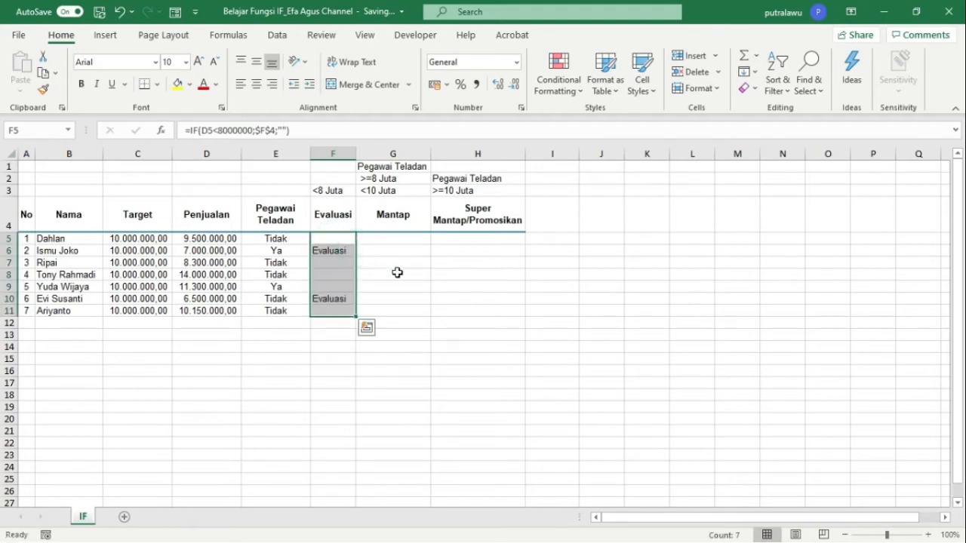
click(377, 275)
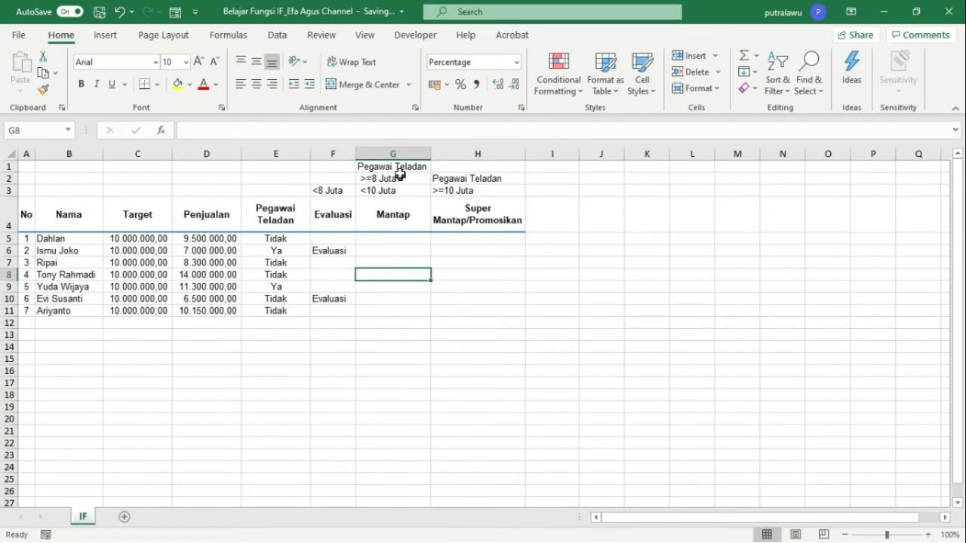
click(381, 239)
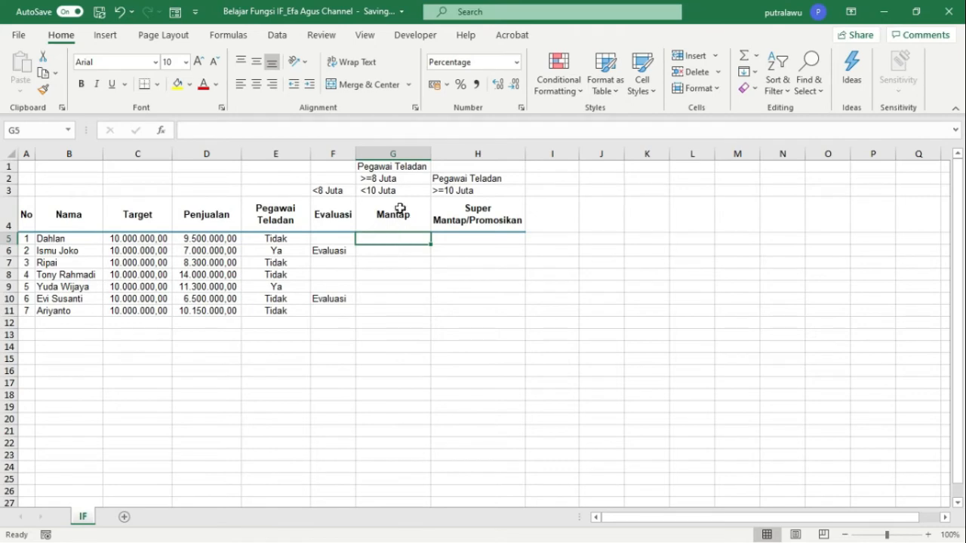
drag(384, 181, 385, 186)
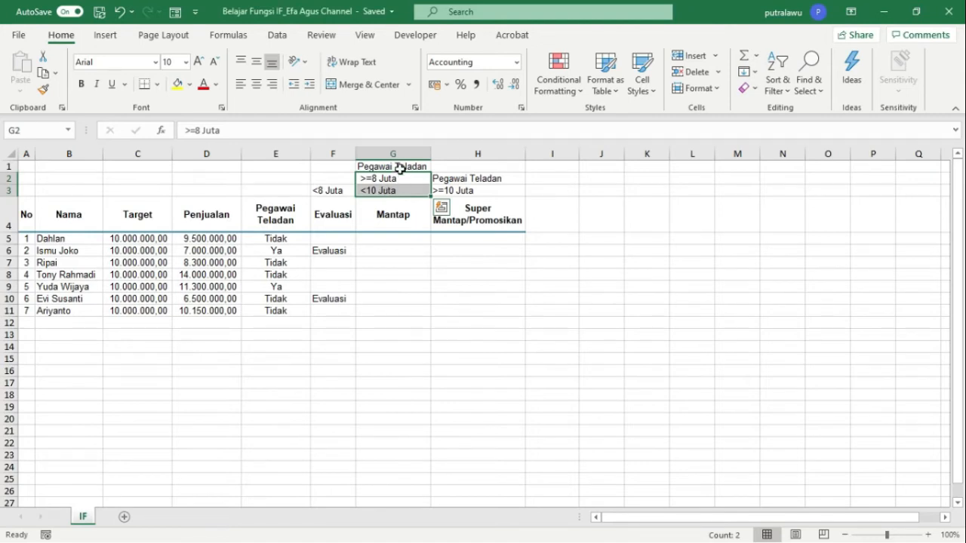
click(400, 167)
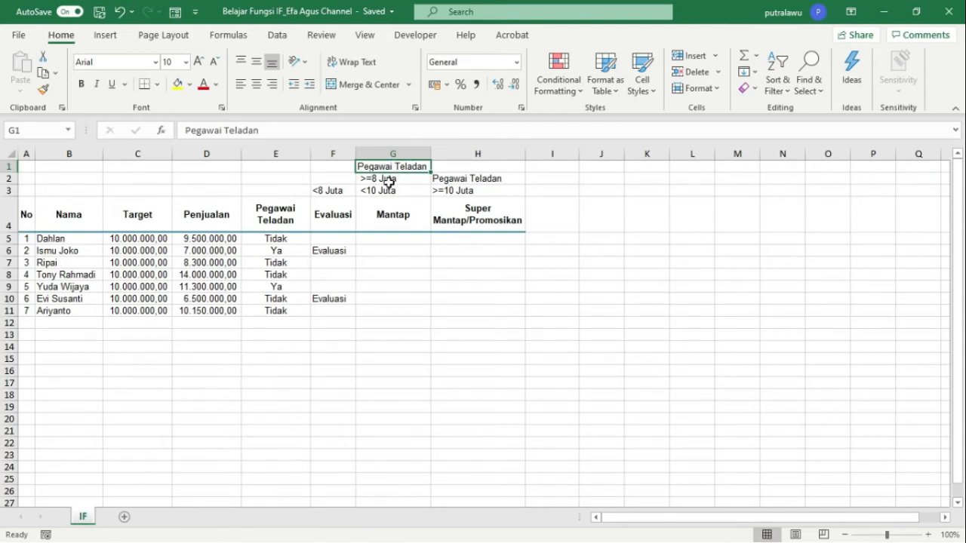
Step: Begin an IF formula in cell G5 with an OR test whose first condition is E5="Ya"
click(370, 238)
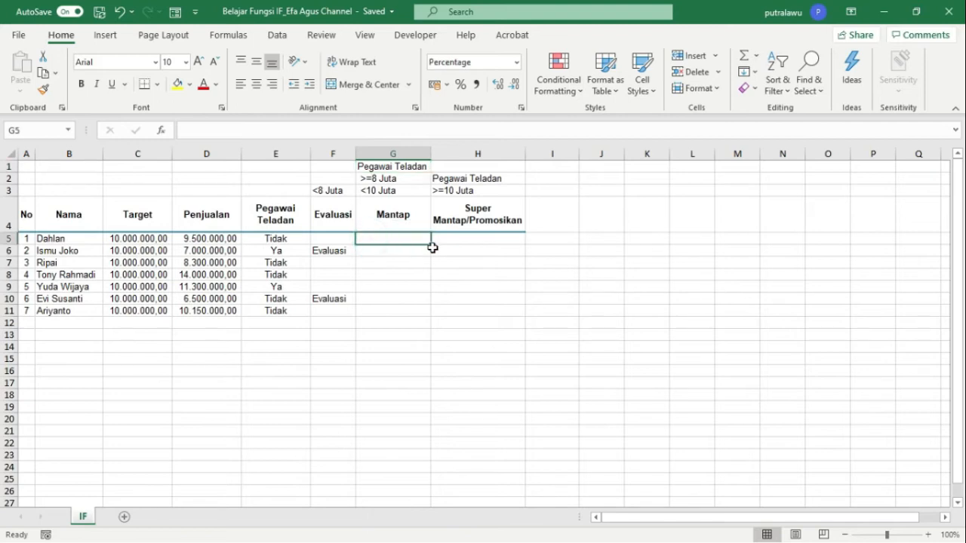
text(=if)
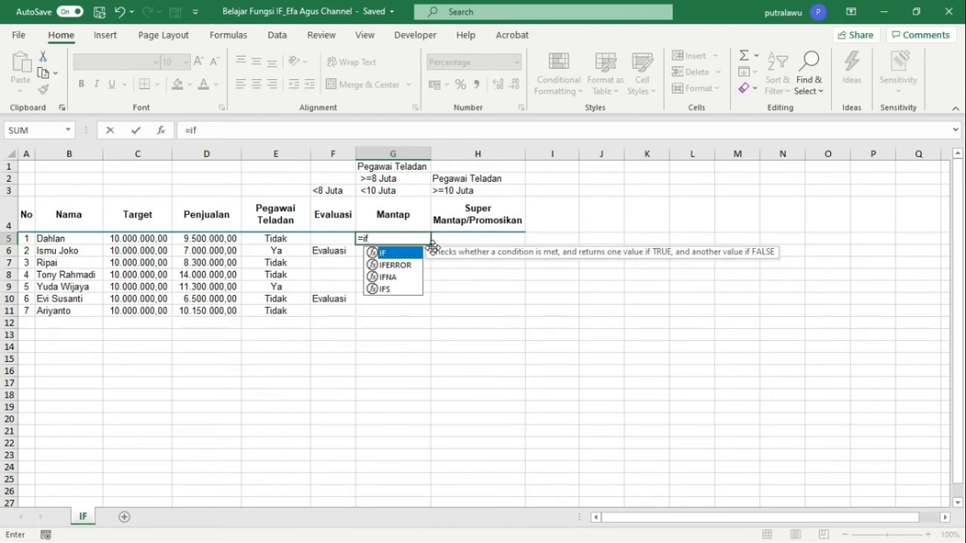
text(()
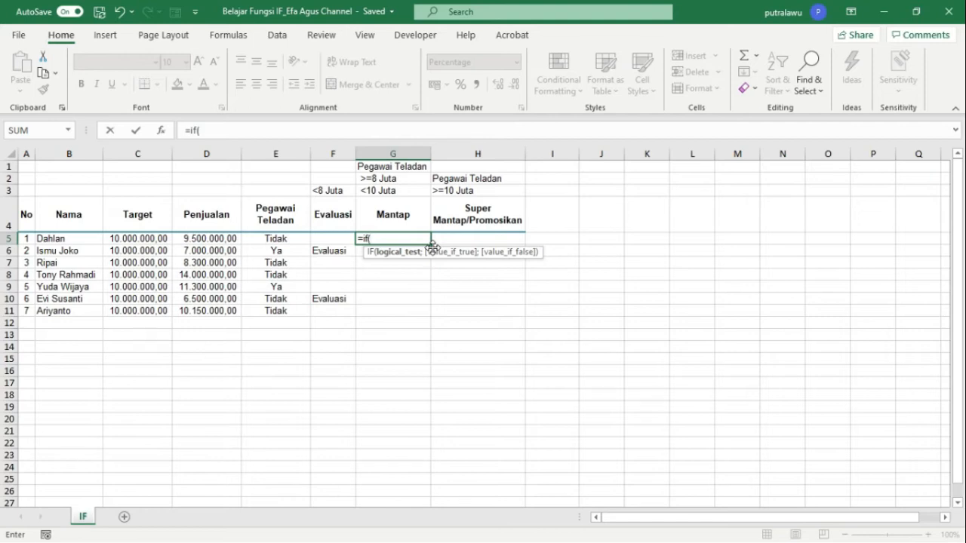
text(OR)
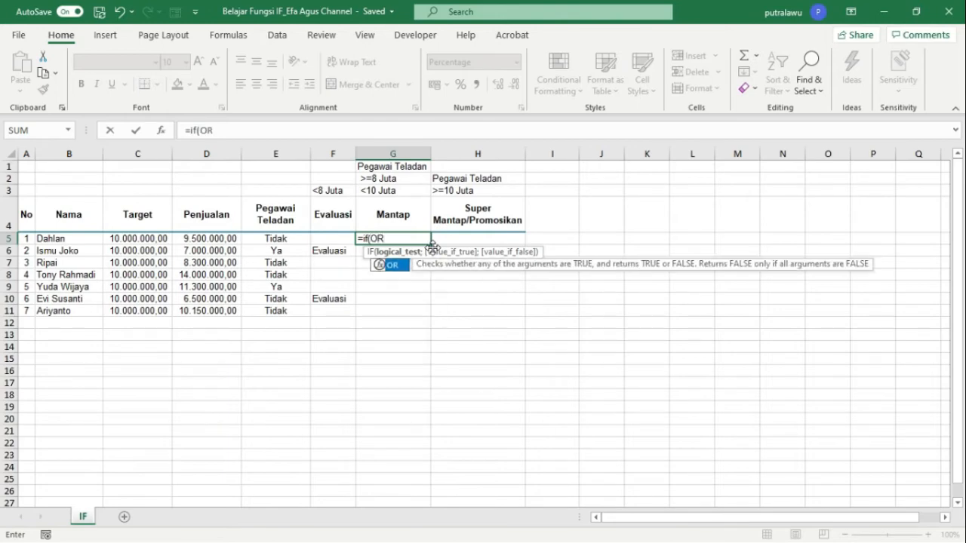
text(()
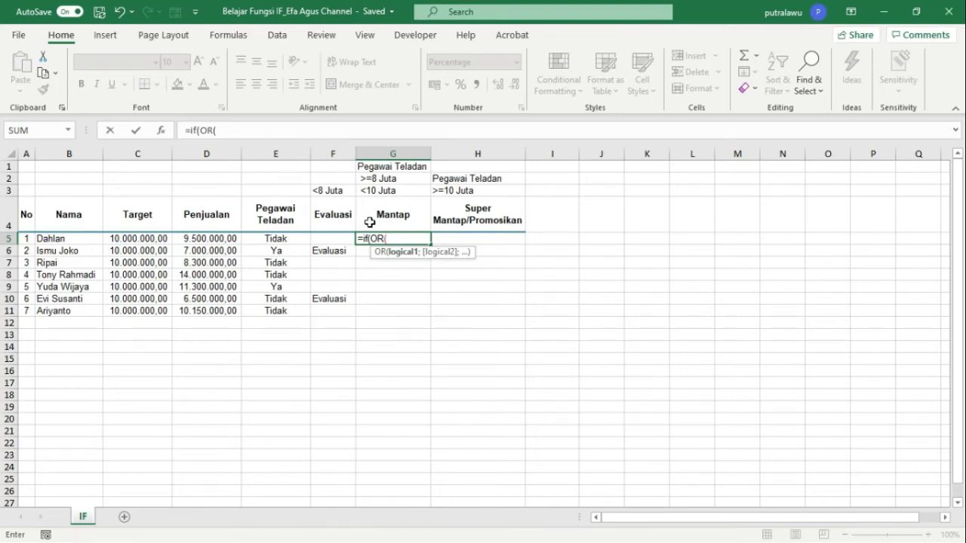
click(278, 237)
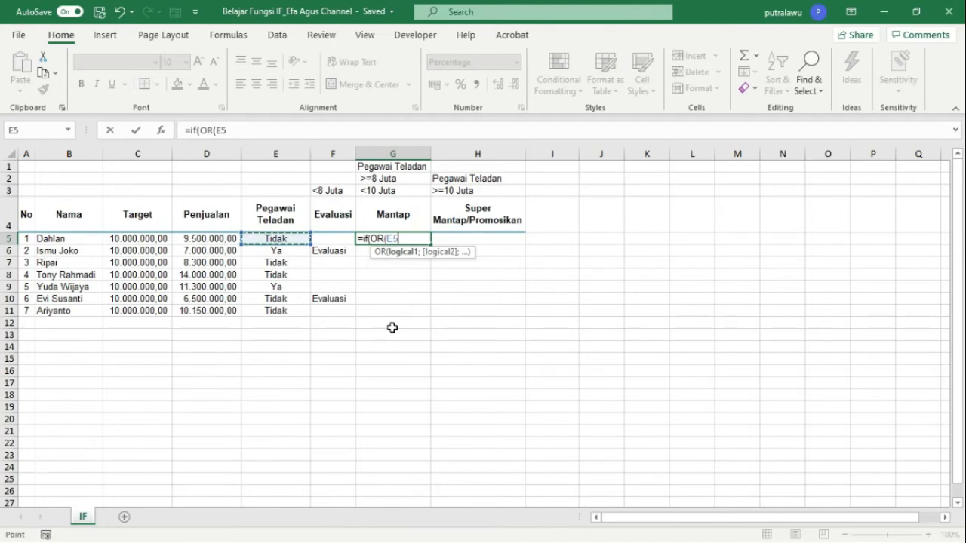
text(="Ya)
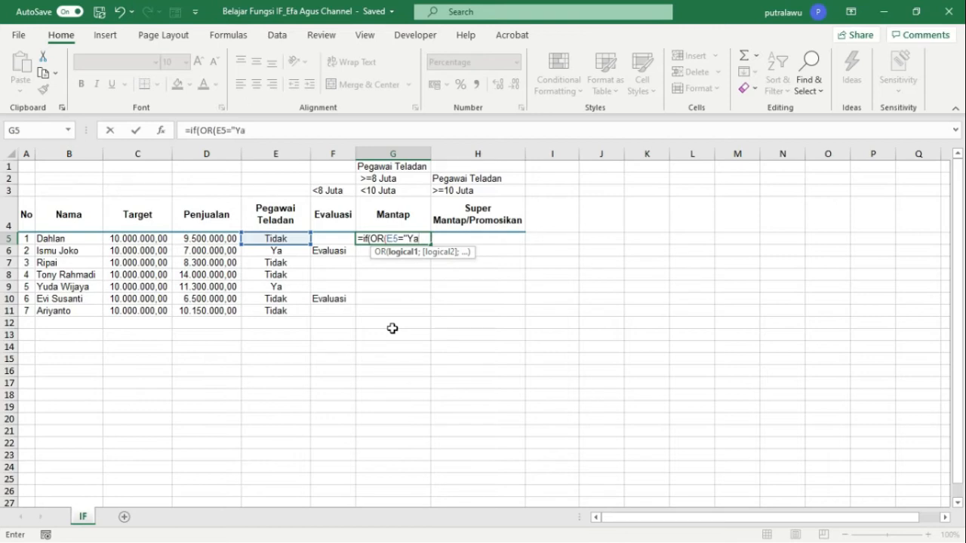
text(";)
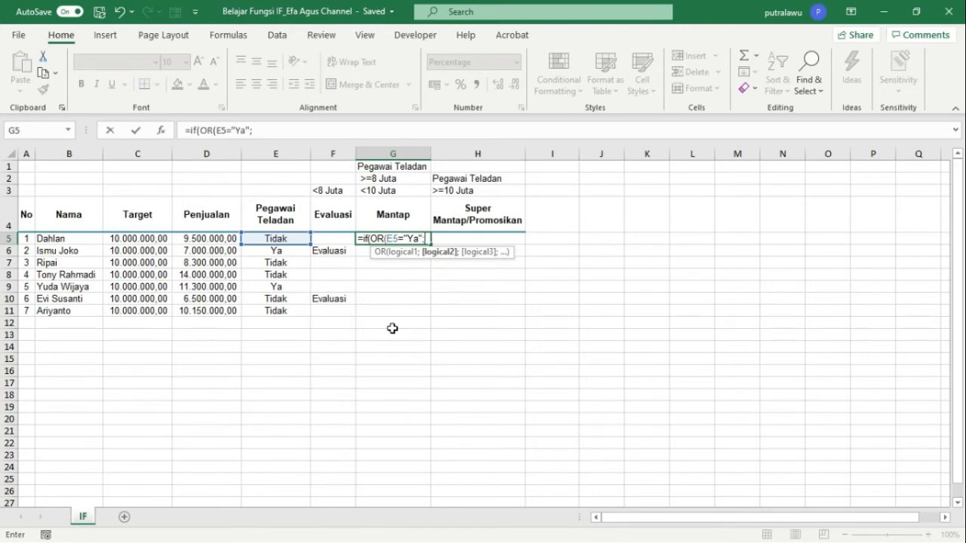
Step: Add a nested AND test to the G5 formula's OR with the conditions D5=>8000000 and D5<10000000, followed by a semicolon
text(AND)
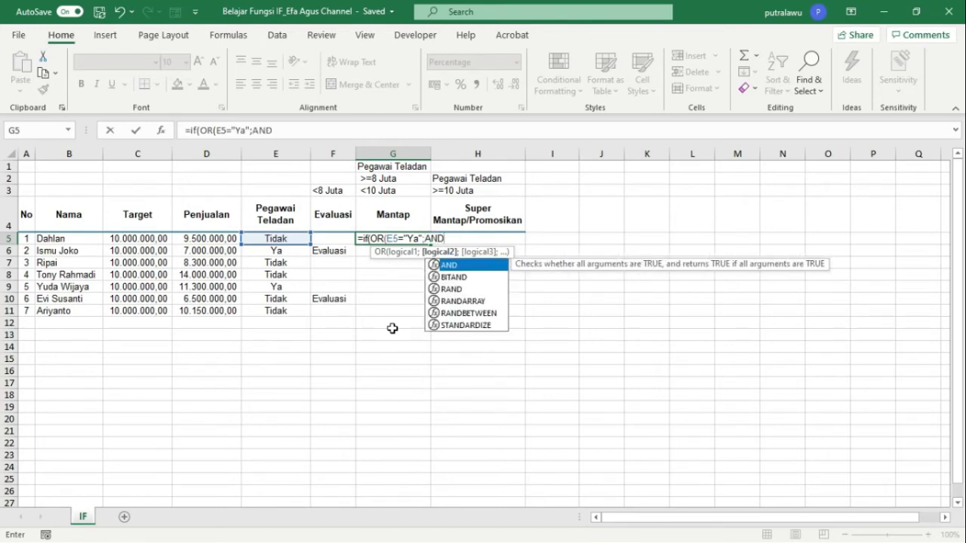
text(()
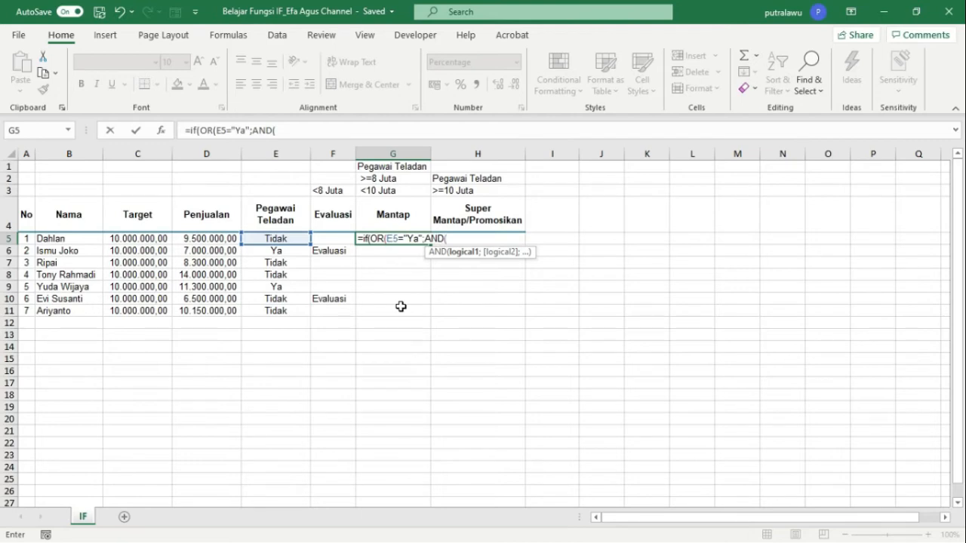
click(209, 240)
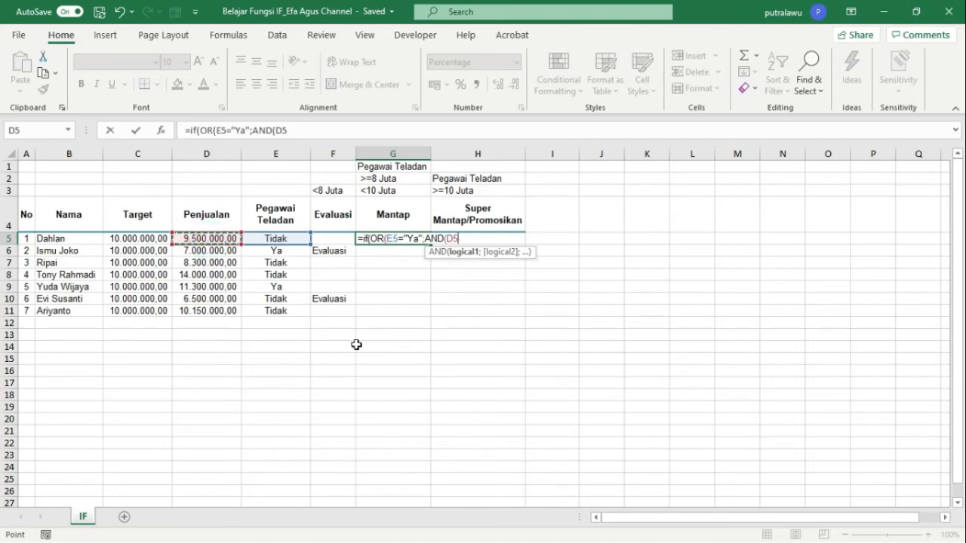
text(=>8000000)
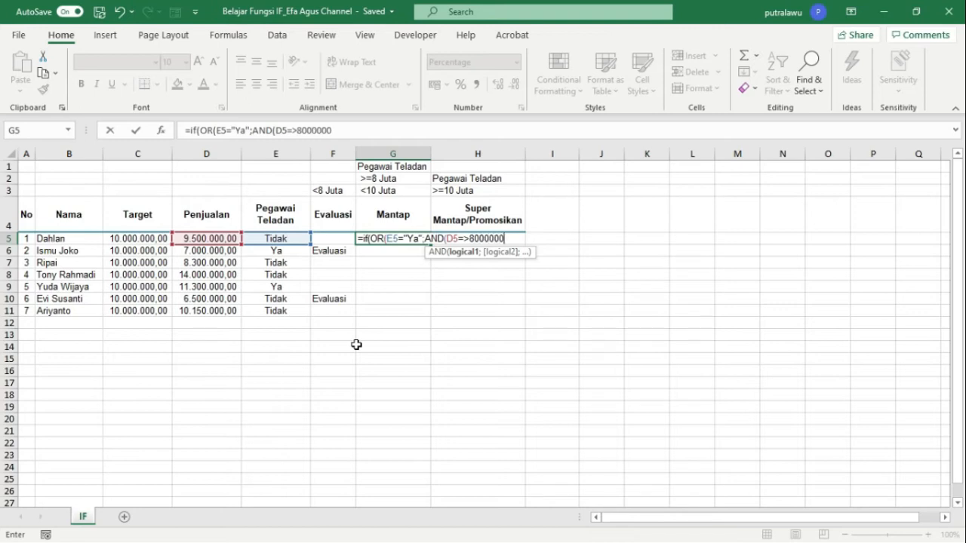
text(;)
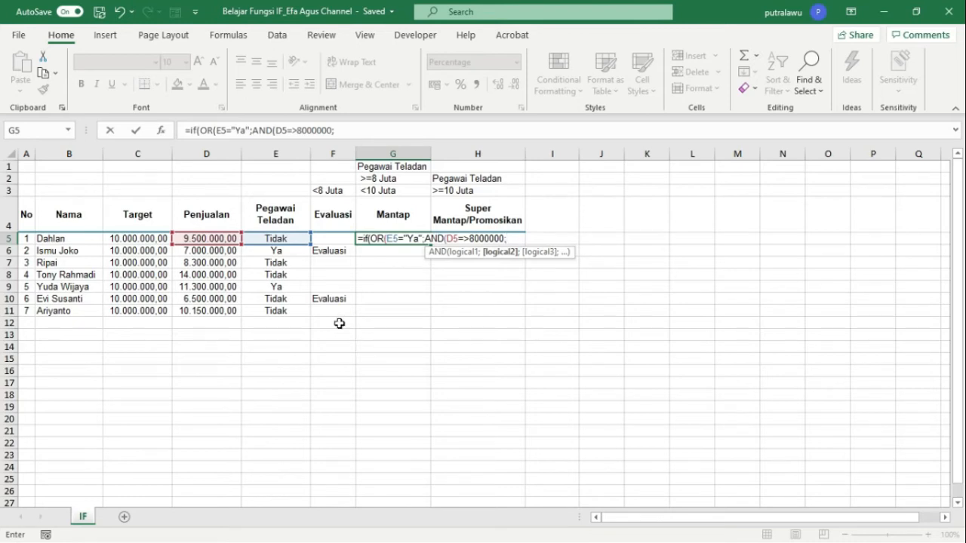
click(221, 239)
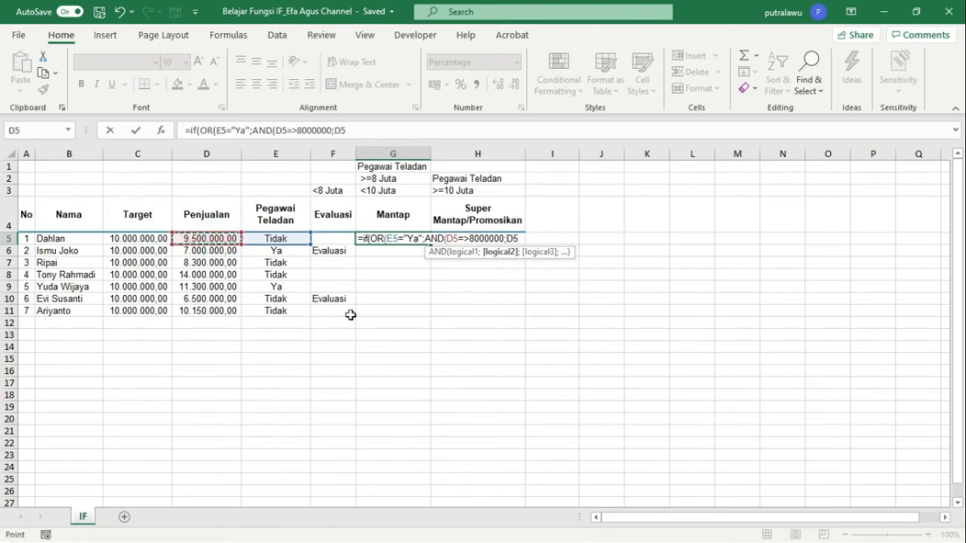
text(<10000000)
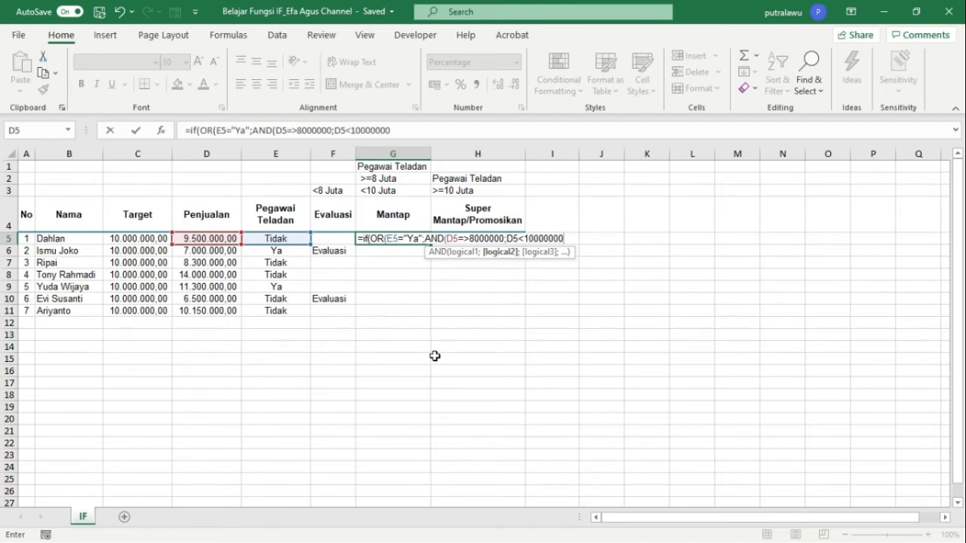
text())
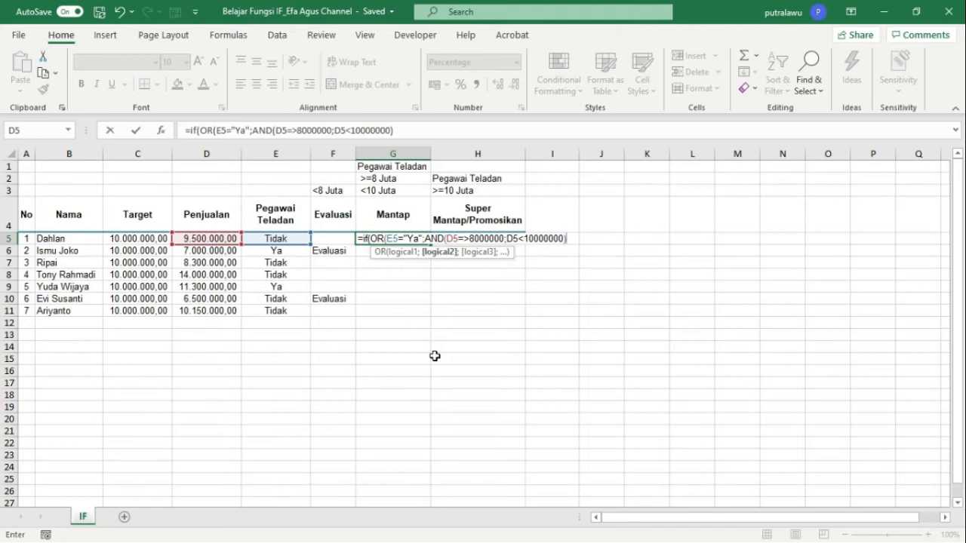
text(;)
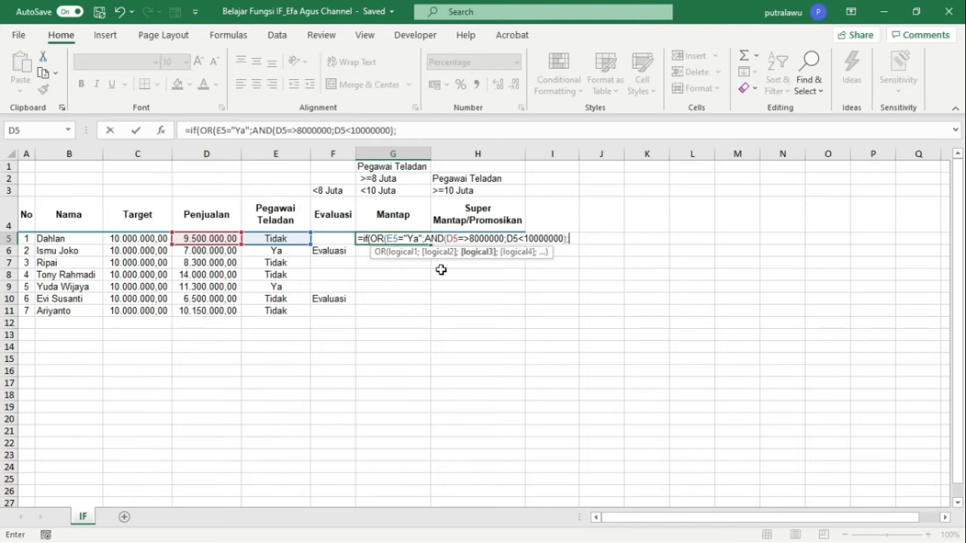
Step: Add the absolute reference $G$4 as the true value and empty text "" as the false value, and try to enter the G5 formula
click(395, 216)
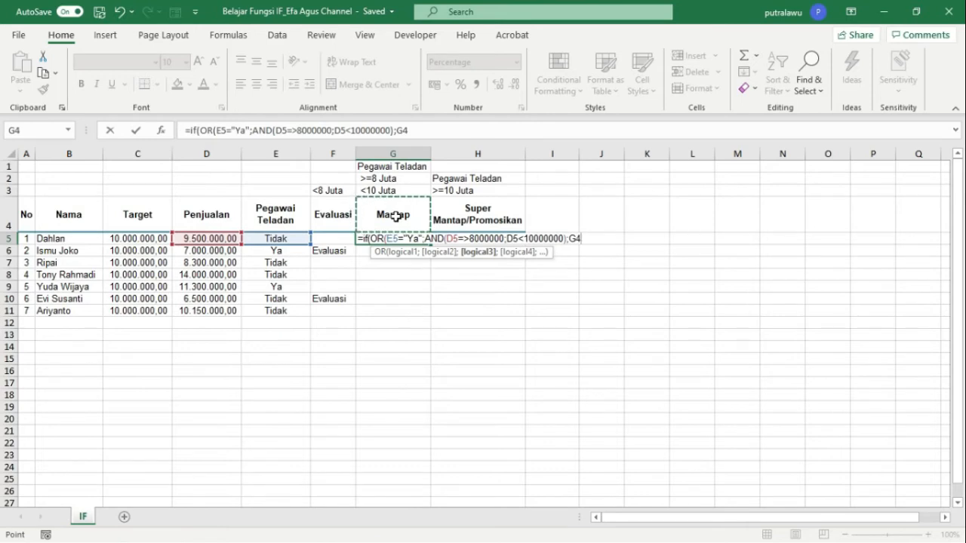
key(F4)
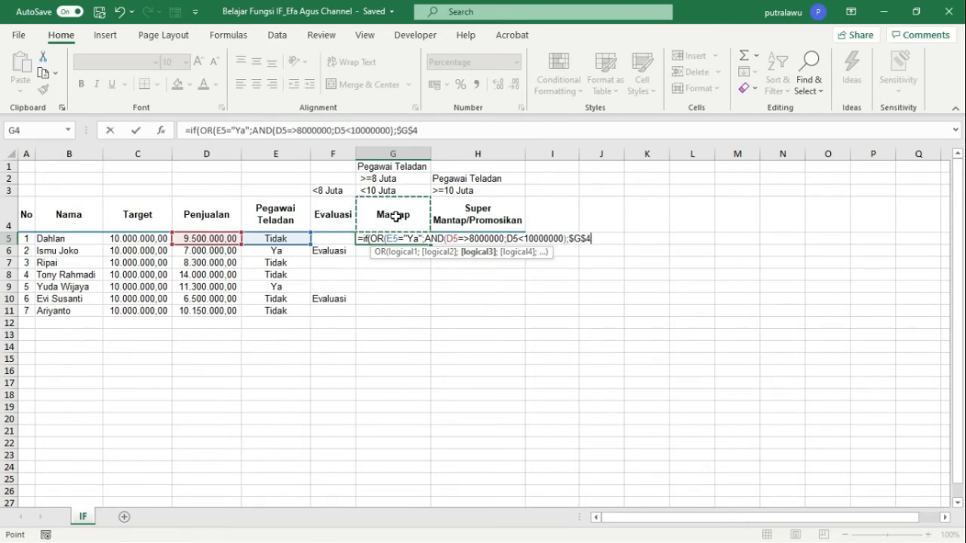
text(;)
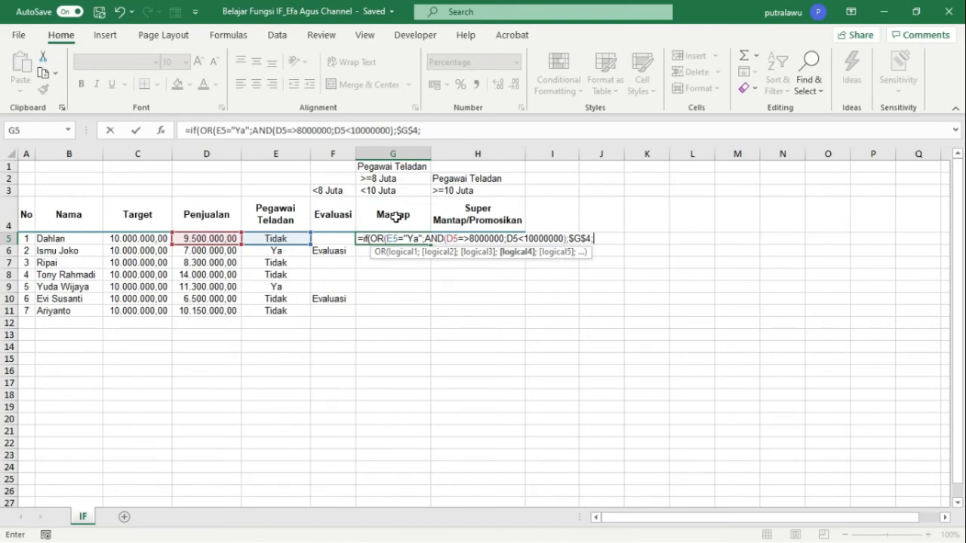
text(""))
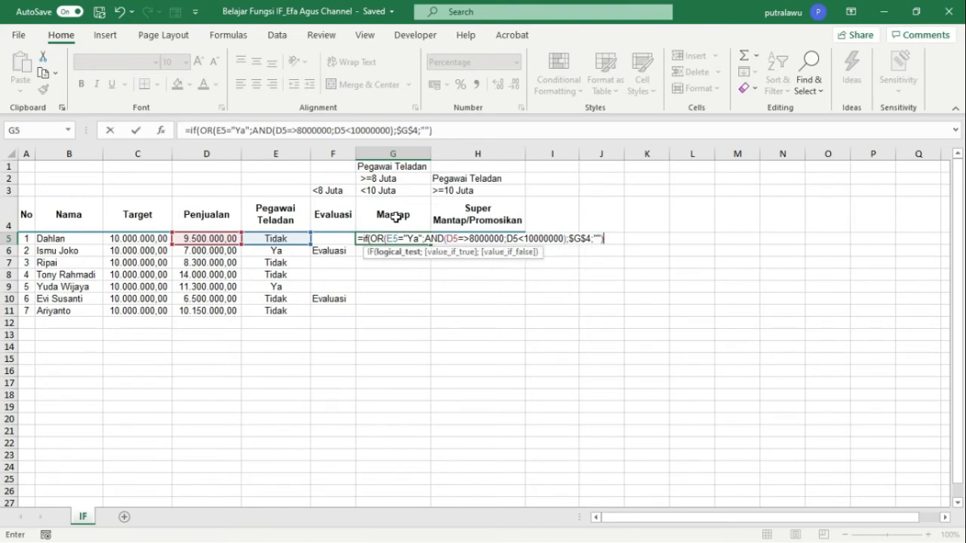
key(Return)
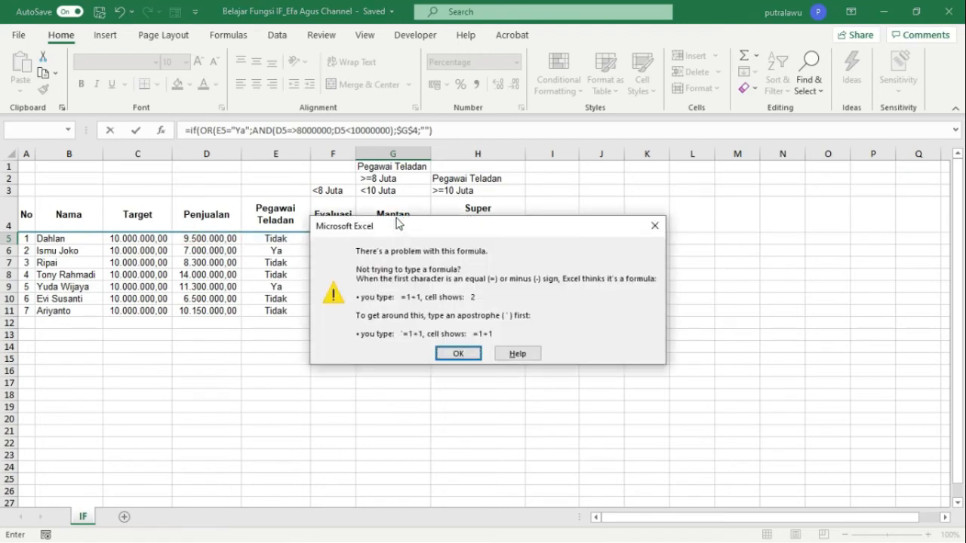
key(Return)
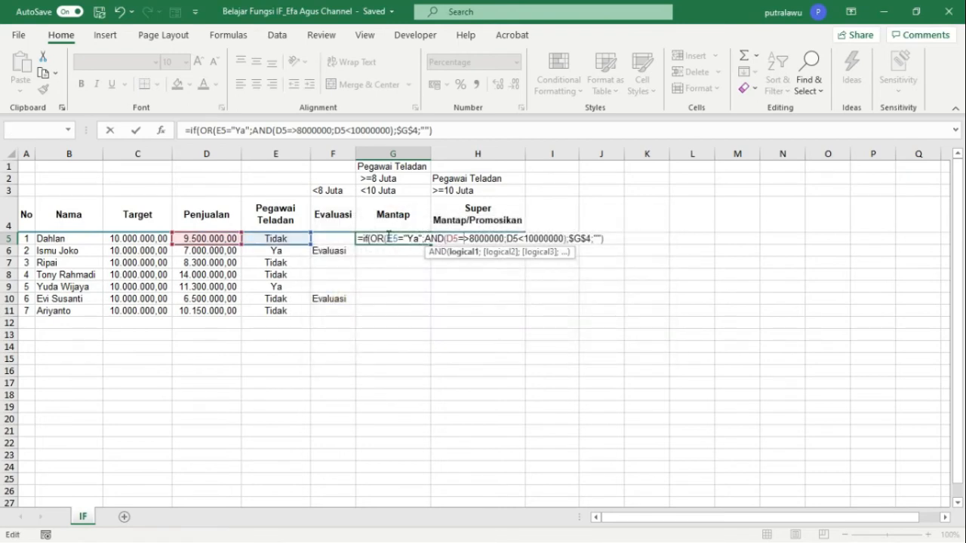
Step: Add the OR's missing closing parenthesis before $G$4 in the G5 formula and accept the correction of the comparison to D5>=8000000
click(567, 237)
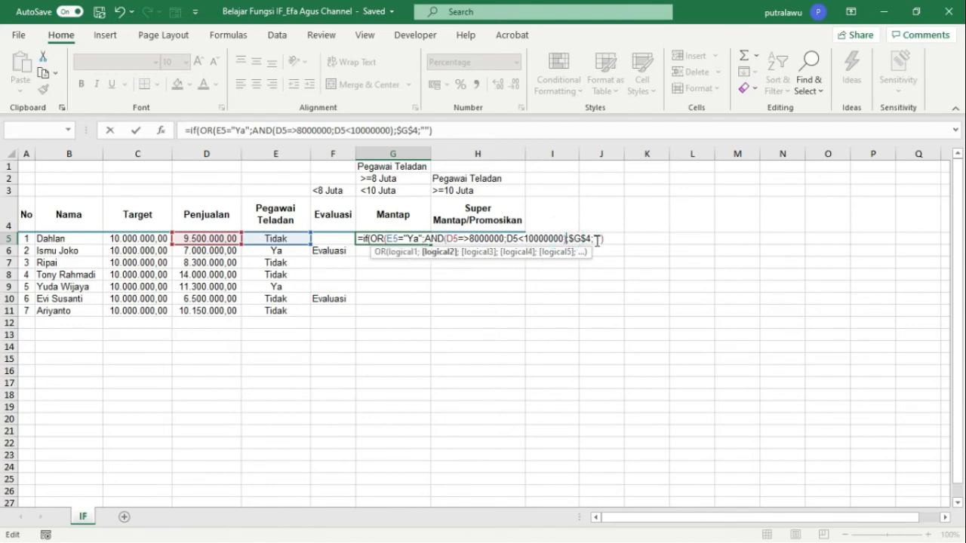
text())
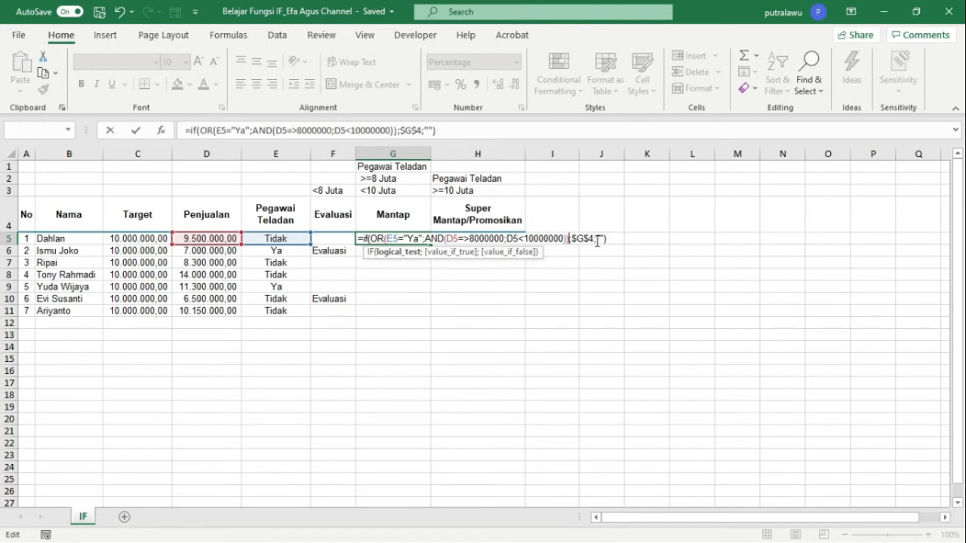
key(Return)
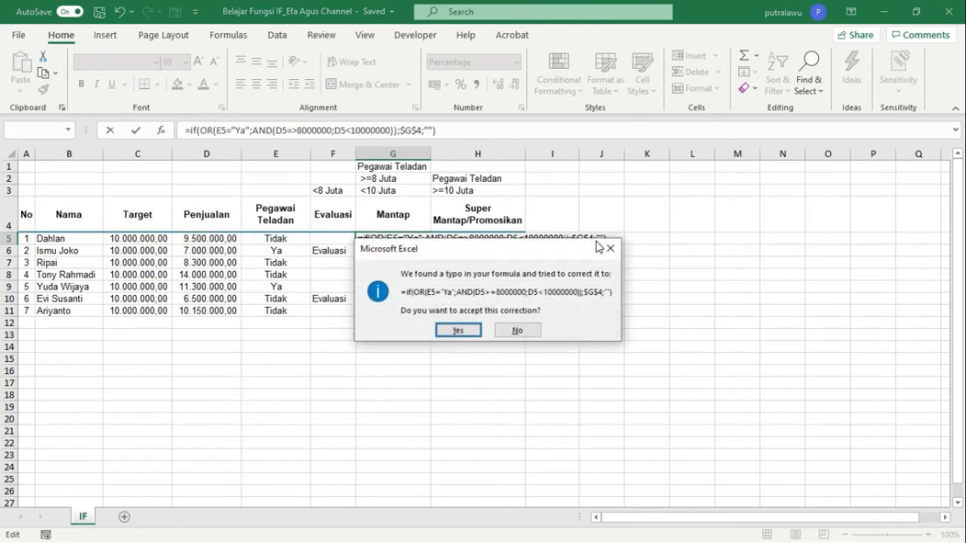
key(Return)
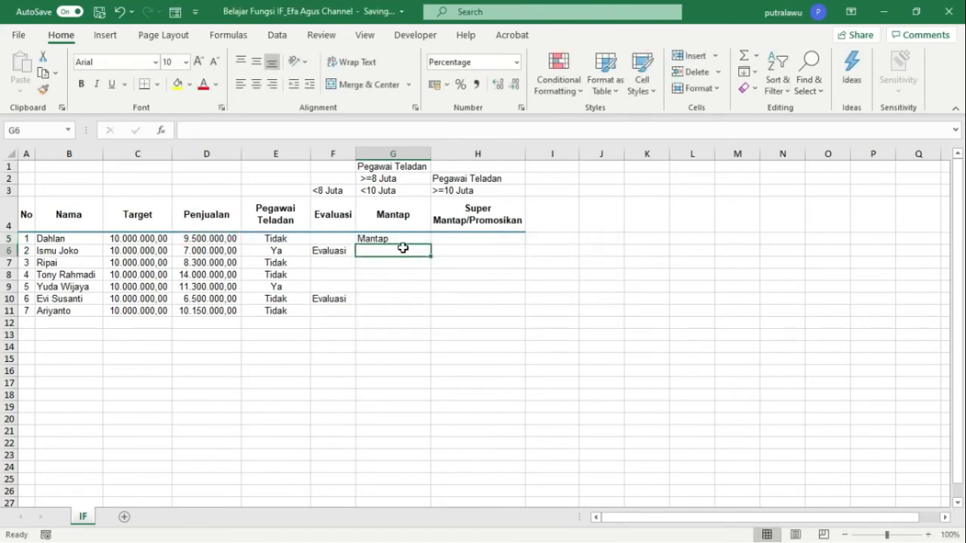
Step: Fill the G5 formula down the Mantap column through row 11 and check the formulas in the filled cells
click(401, 239)
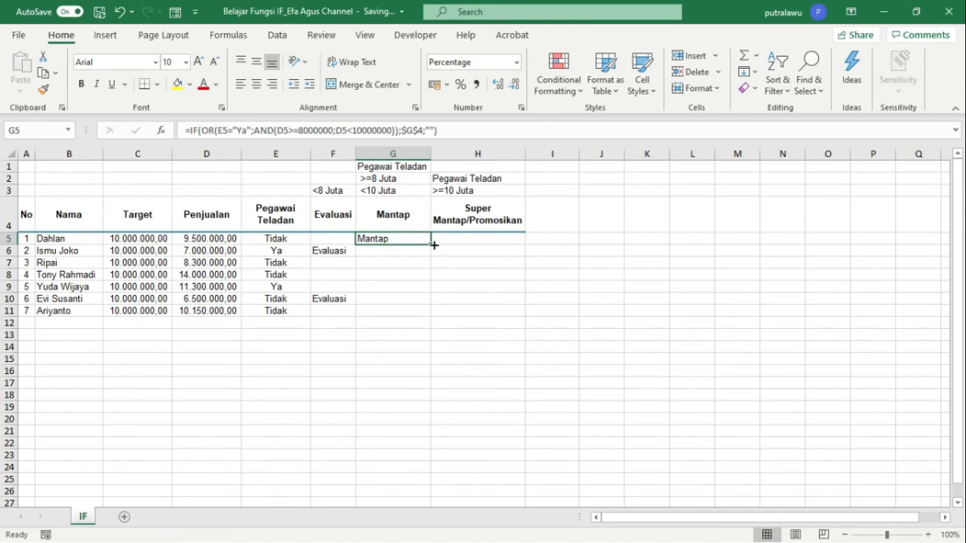
double_click(434, 245)
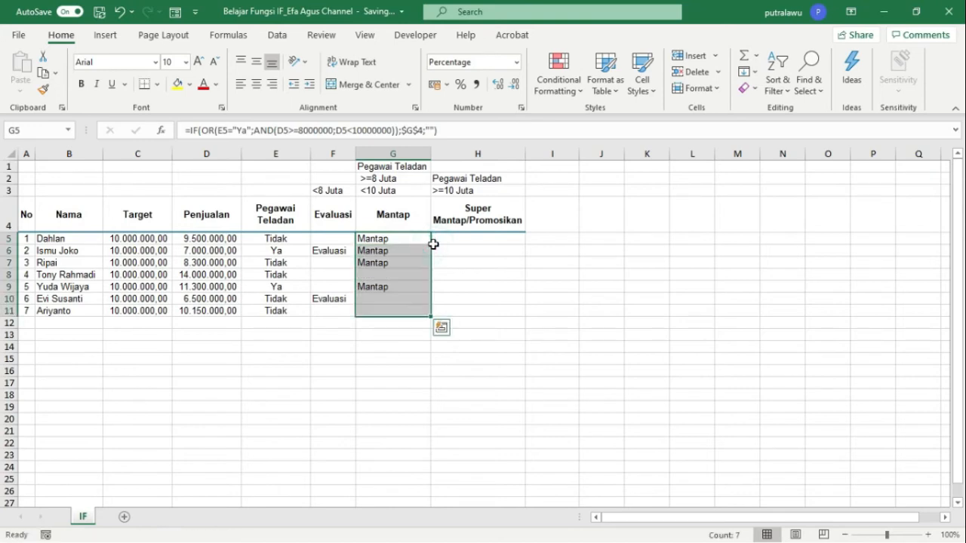
click(383, 287)
click(382, 261)
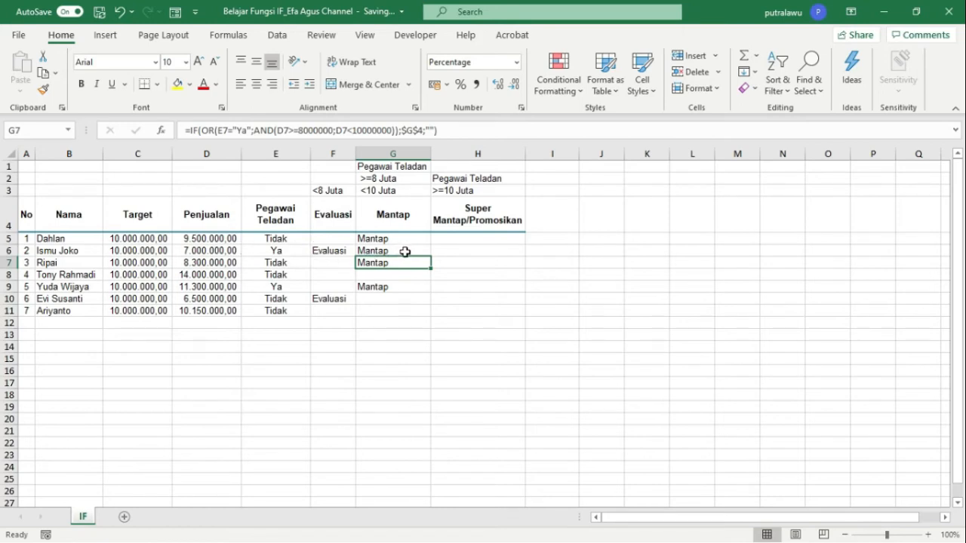
click(370, 298)
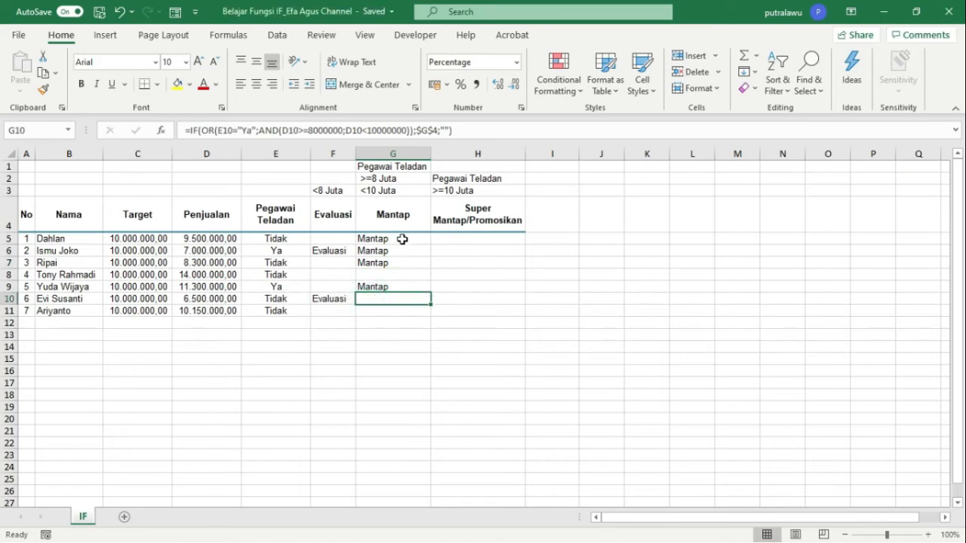
click(378, 273)
click(375, 296)
click(375, 309)
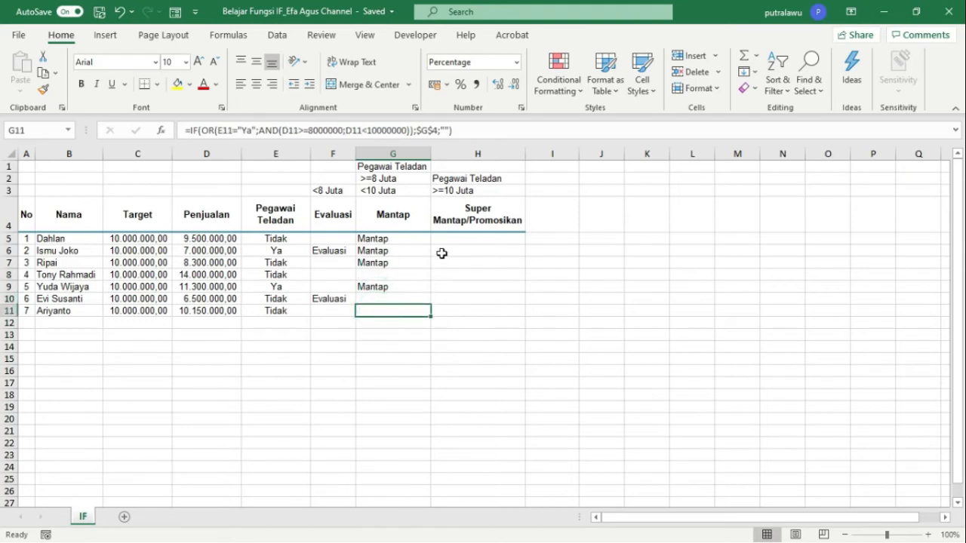
Step: Begin an IF formula in cell H5 with the condition D5>=10000000
click(453, 239)
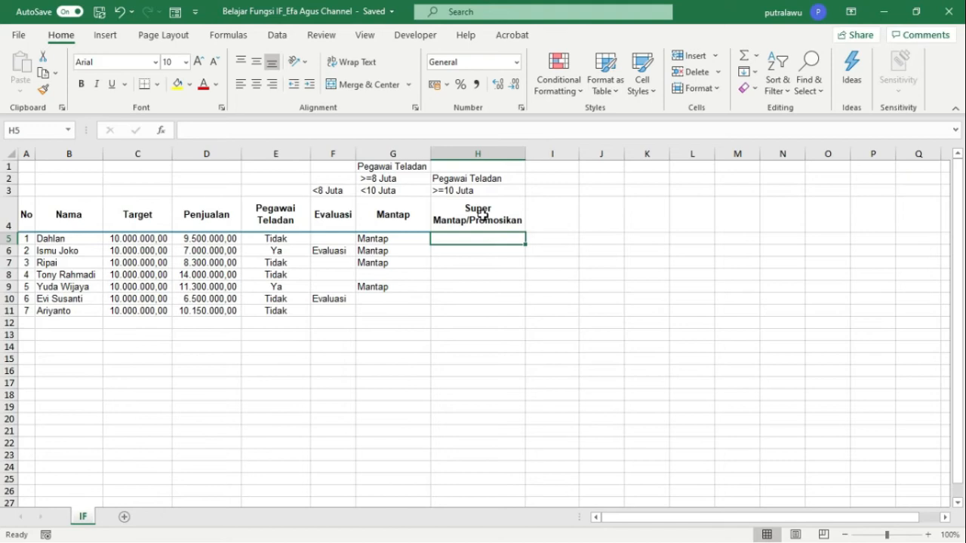
click(463, 249)
click(462, 238)
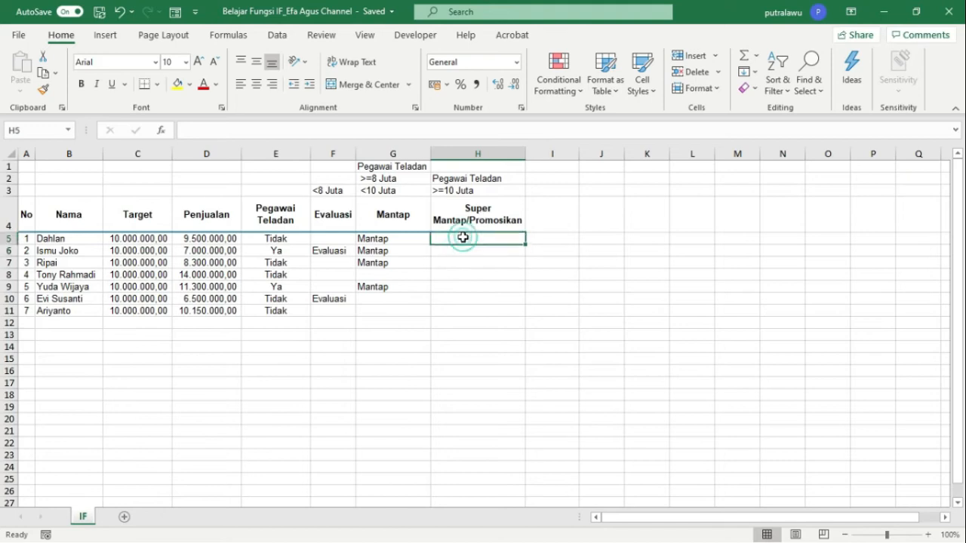
text(=)
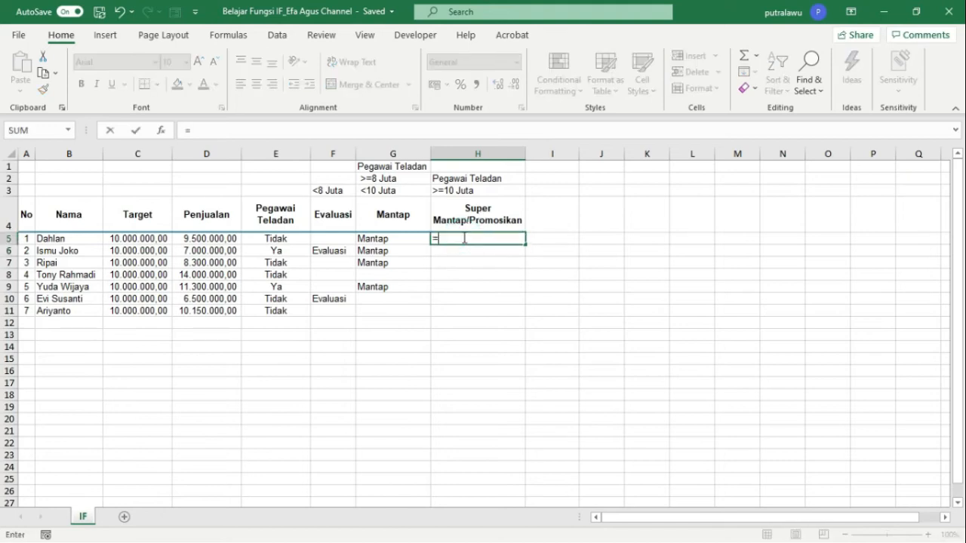
text(if)
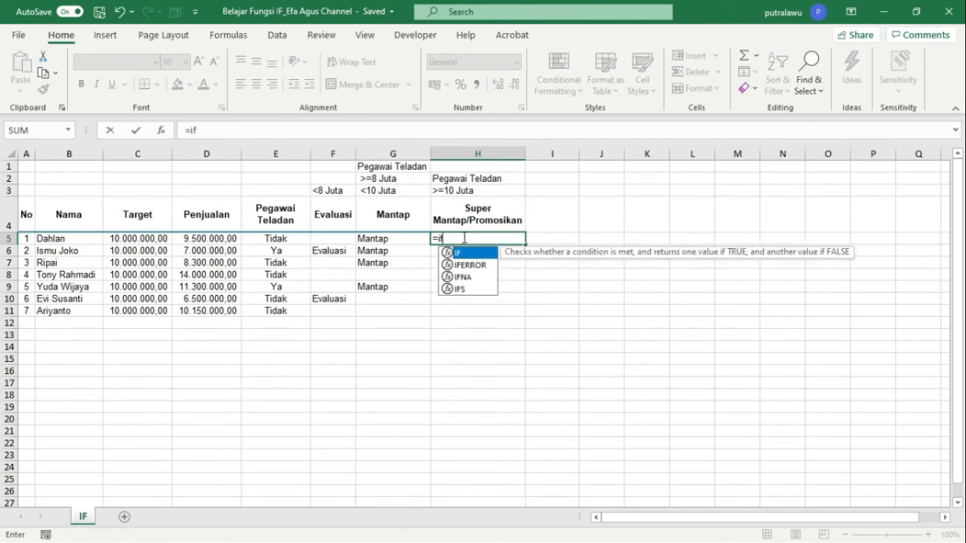
text(()
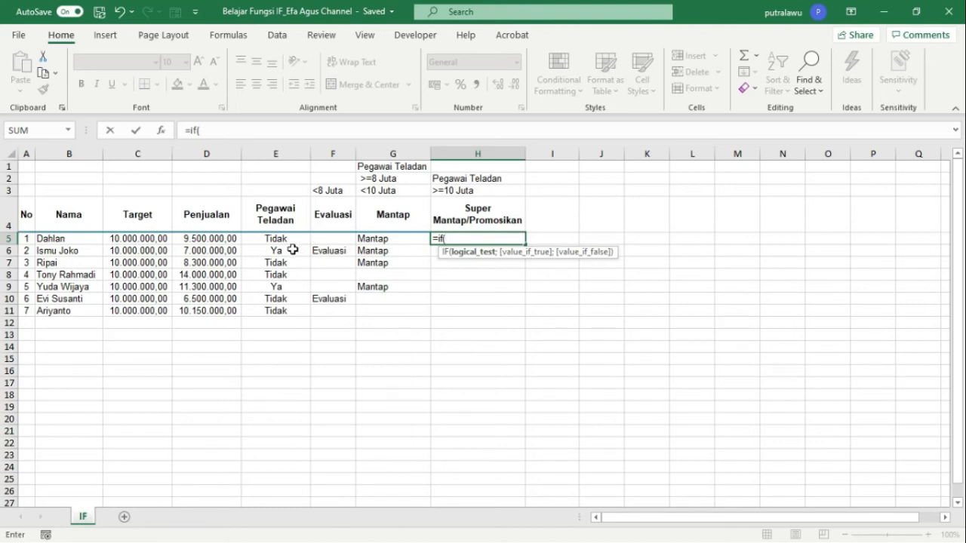
click(217, 240)
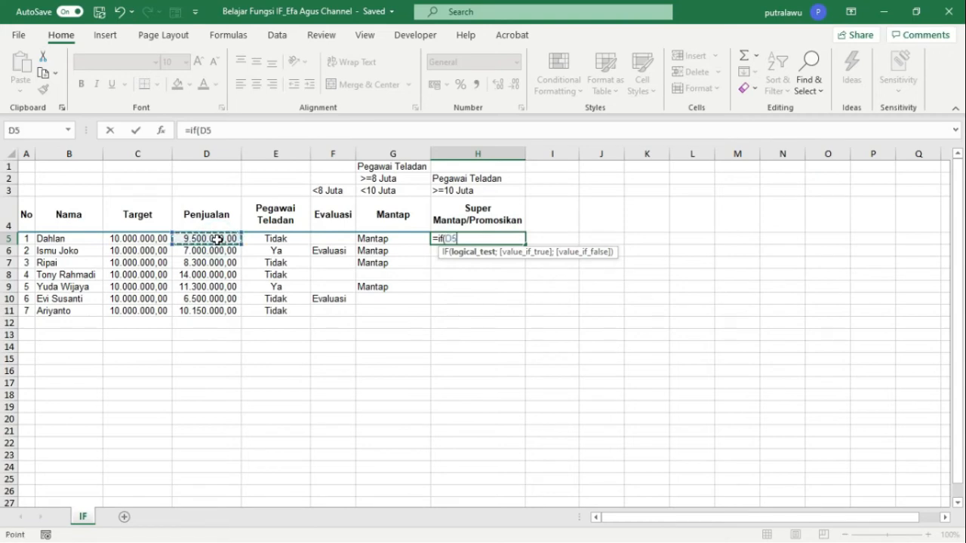
text(>=100000)
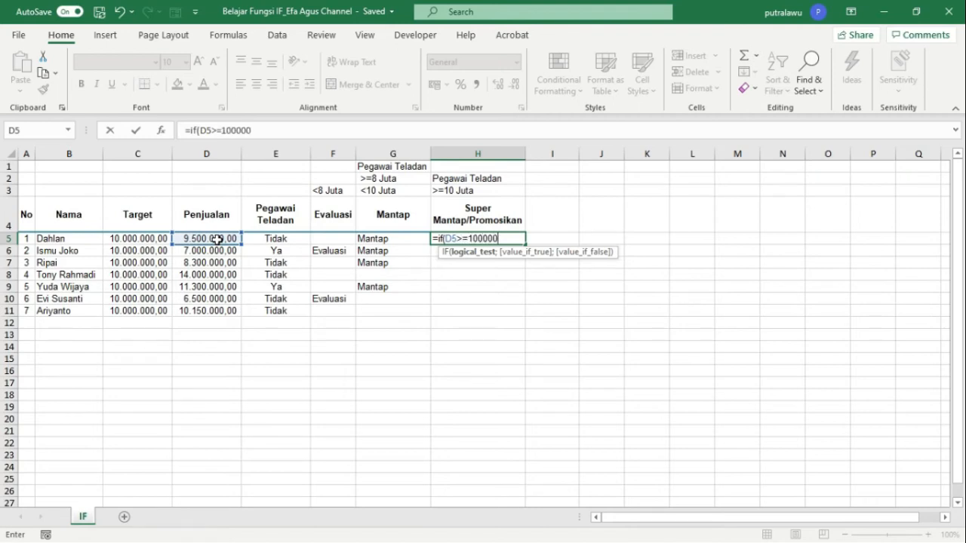
text(00)
Step: Wrap the H5 condition in an AND test and add E5="Ya" as its second condition
click(201, 130)
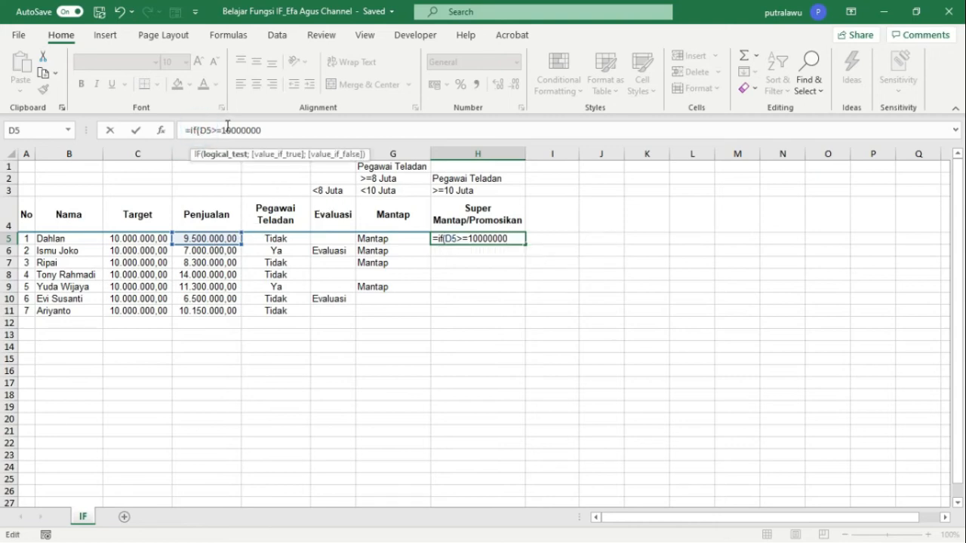
text(AND()
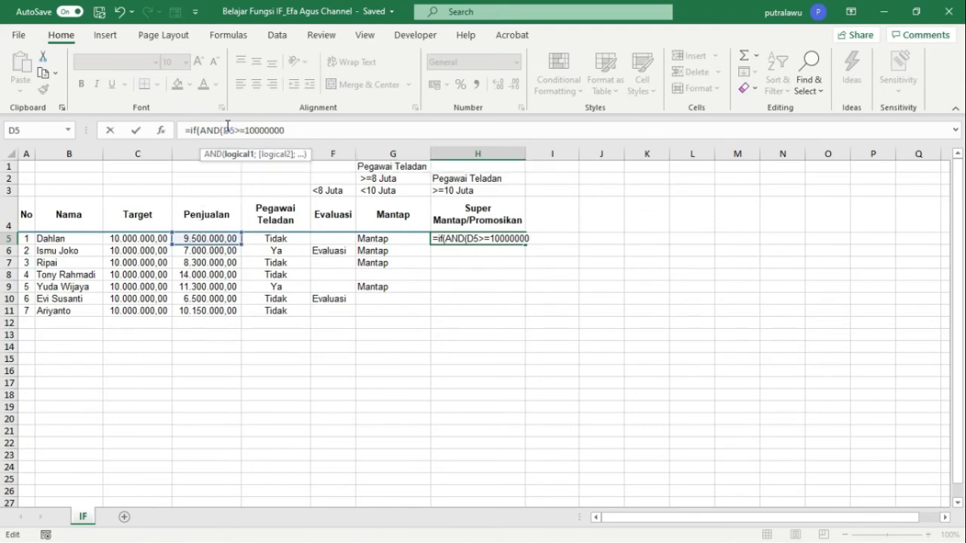
click(337, 131)
text(;)
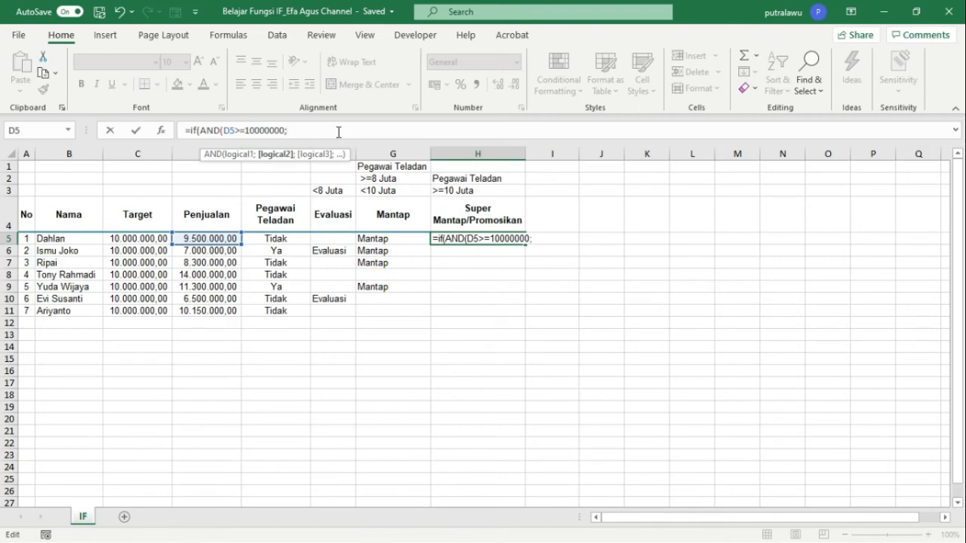
click(281, 239)
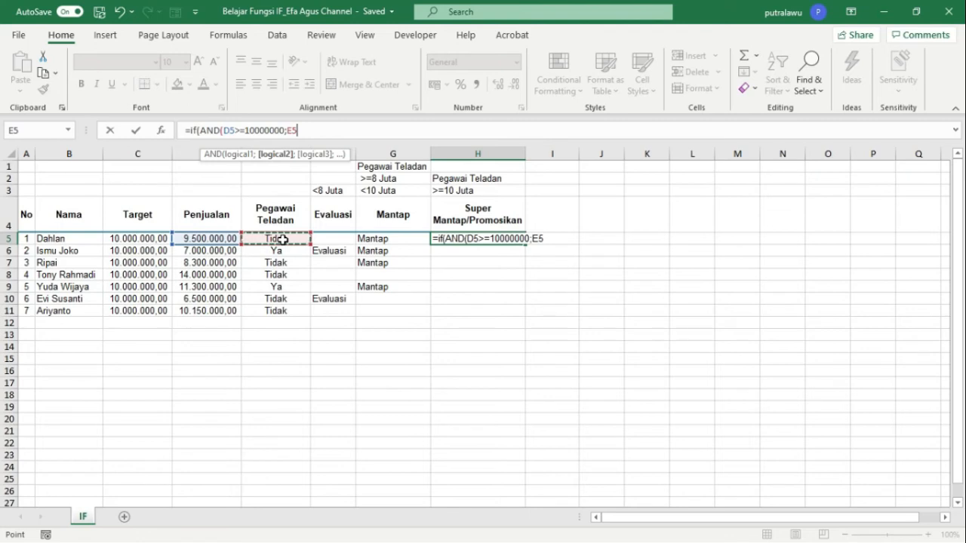
text(="Ya)
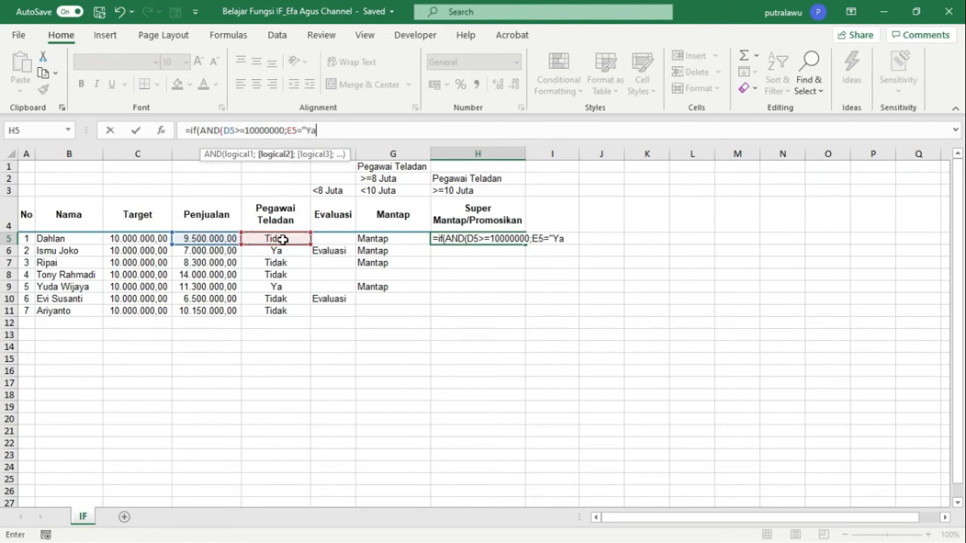
text("))
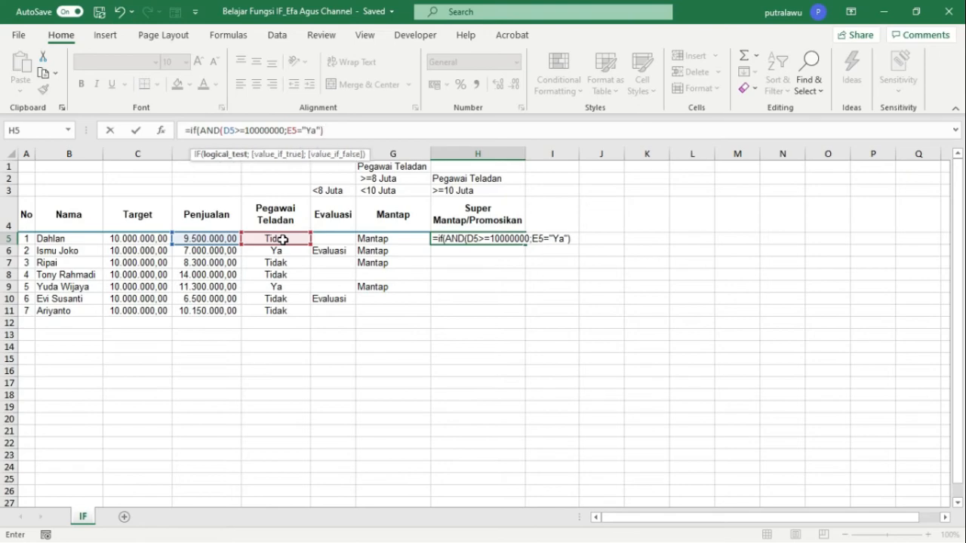
Step: Add "Promosikan" as the true value of the H5 formula, followed by a semicolon
text(;)
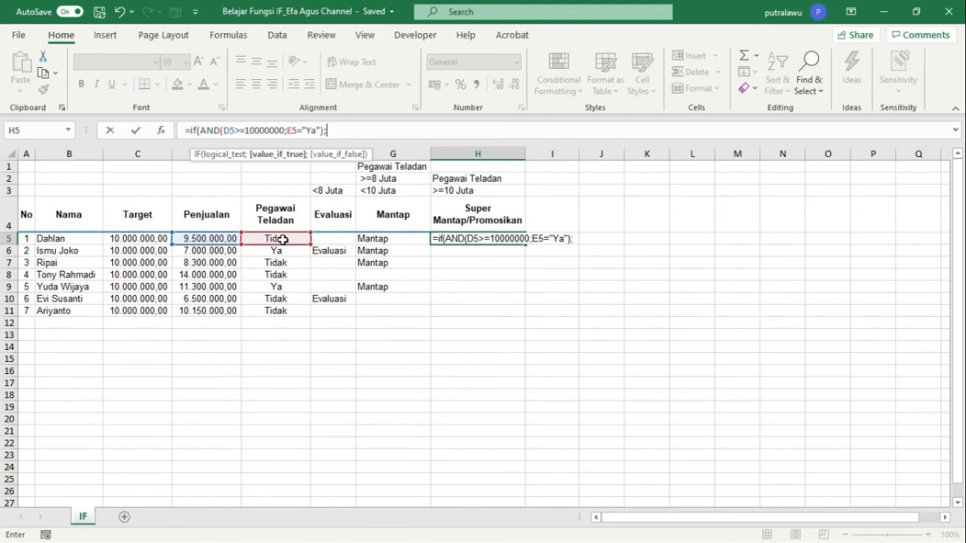
text("Promosikan")
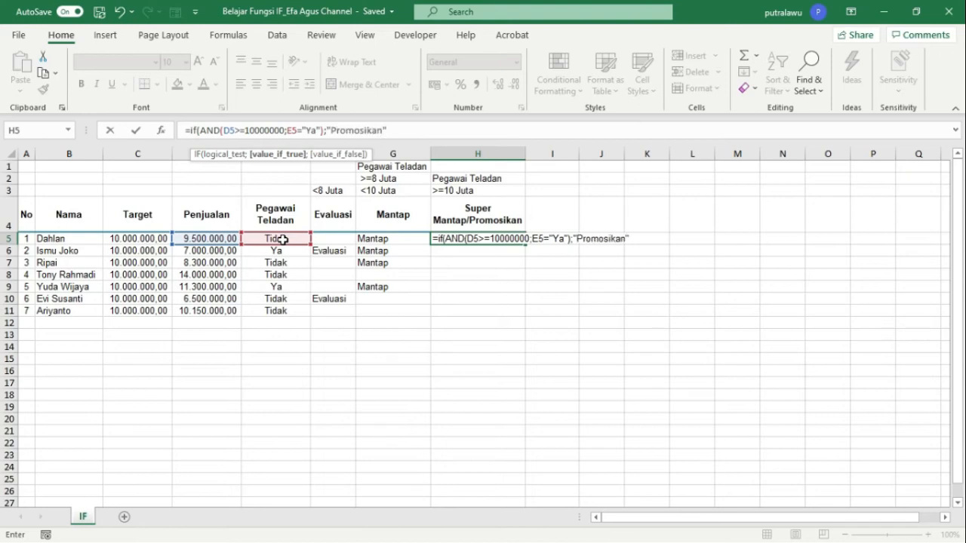
text(;)
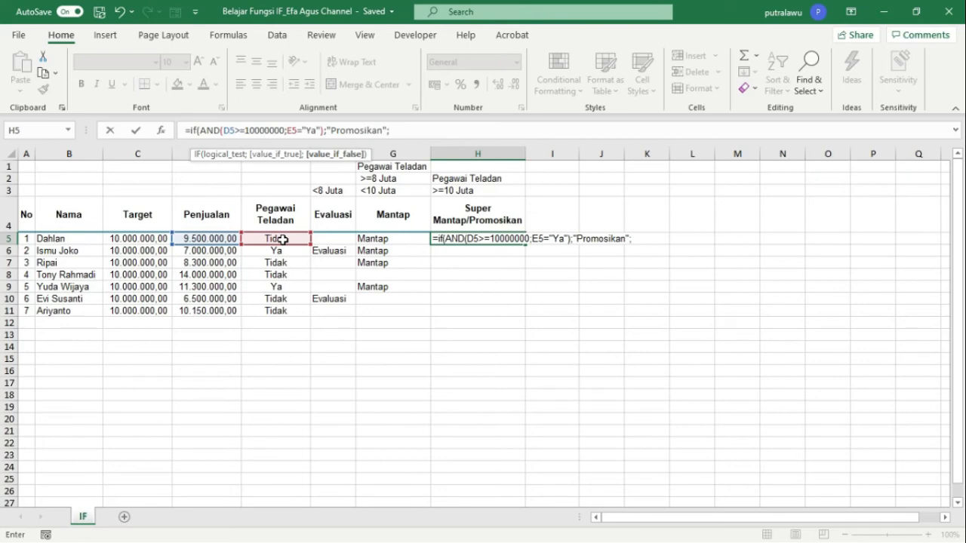
Step: Nest a second IF as the false value of the H5 formula, reusing the condition D5>=10000000 from the AND test
text(if)
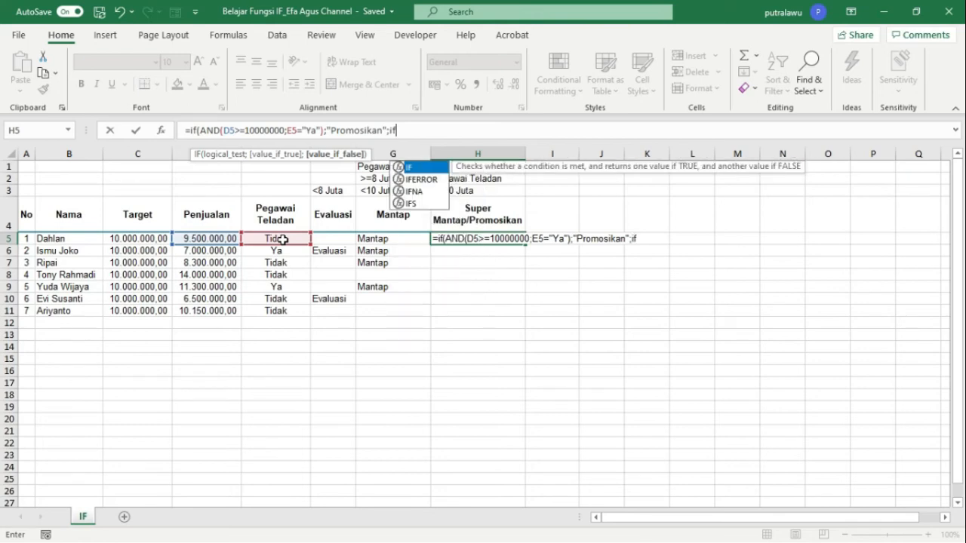
text(()
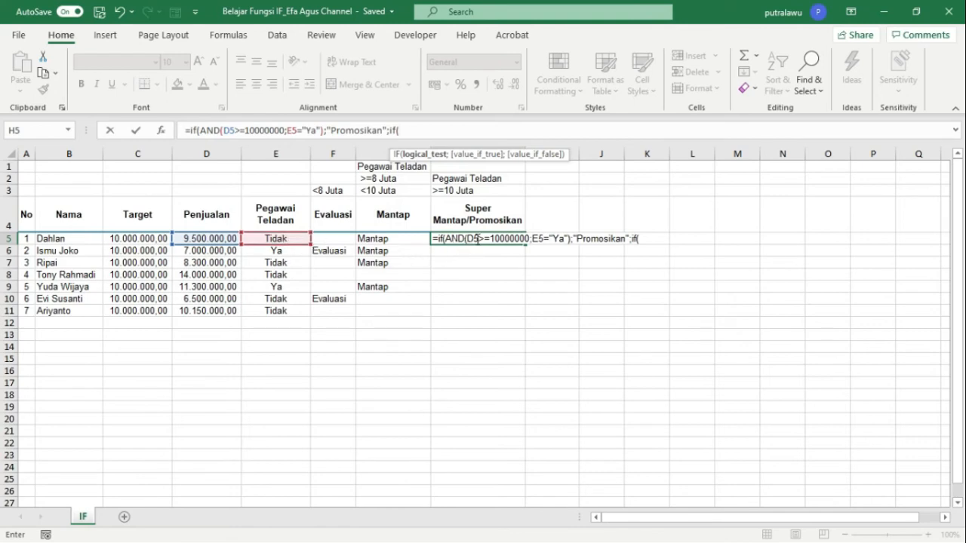
drag(467, 239, 531, 239)
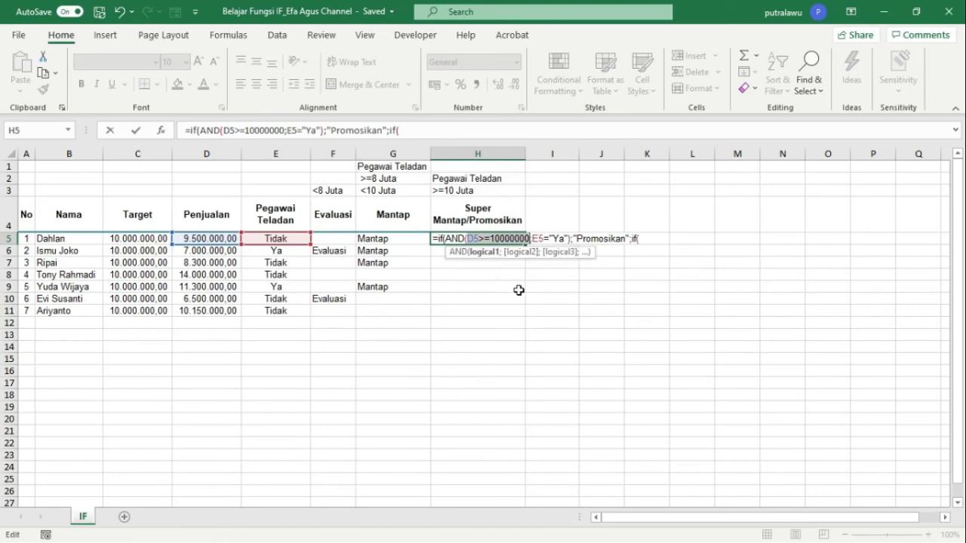
click(659, 239)
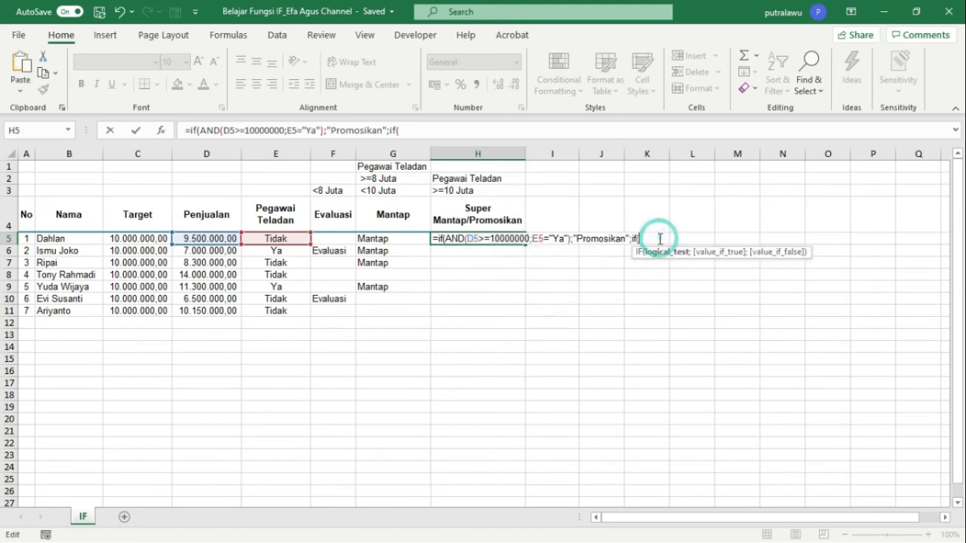
key(ctrl+v)
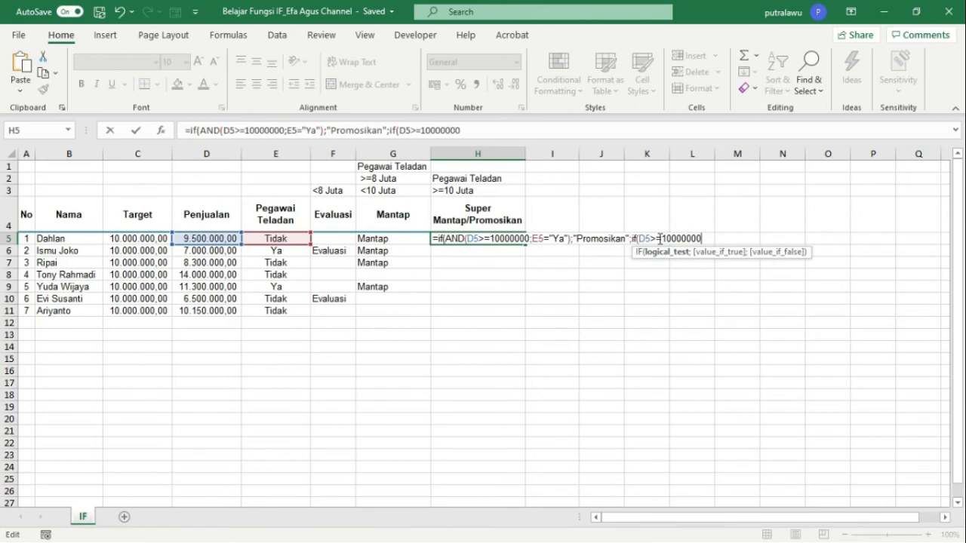
text(;)
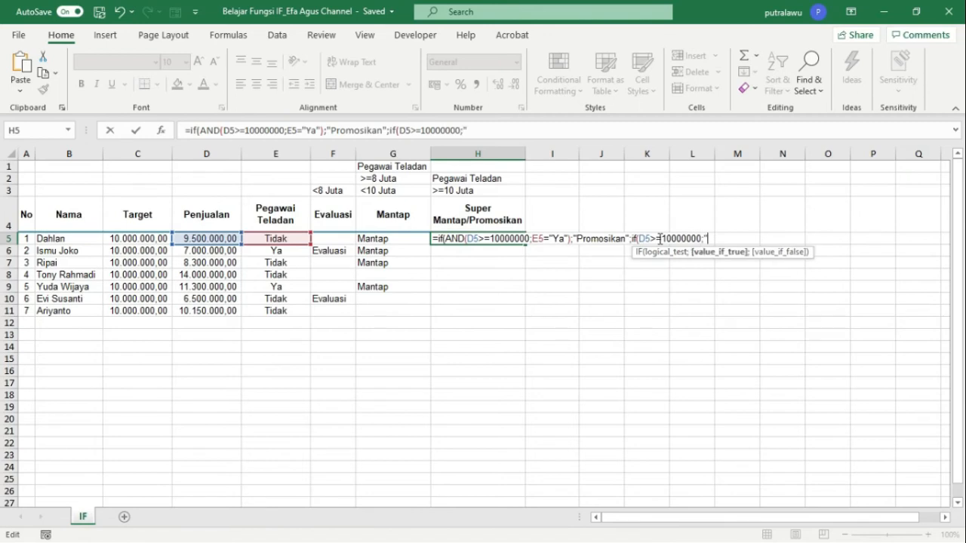
Step: Set the nested IF to return "Super Mantap" when true and "" when false, and complete the H5 formula
text("Super Man)
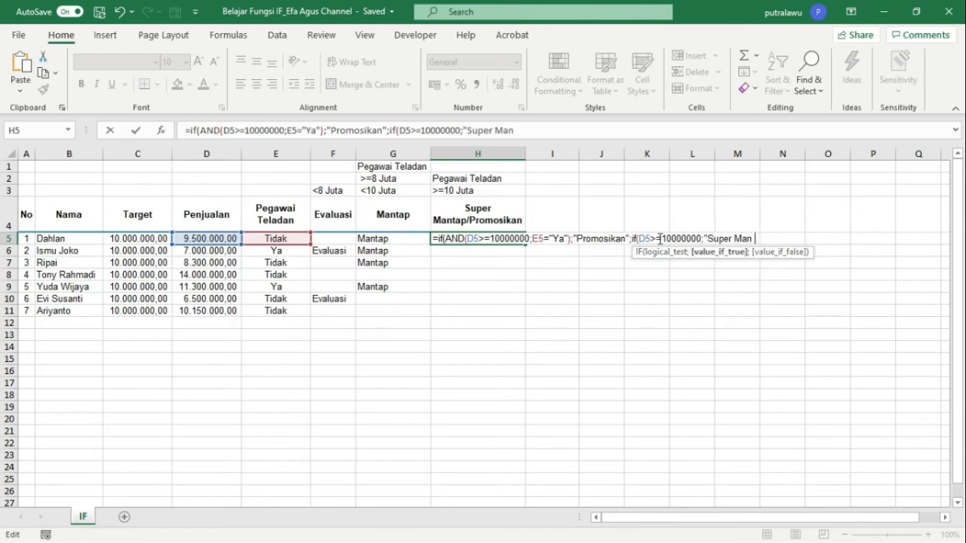
text(tap";)
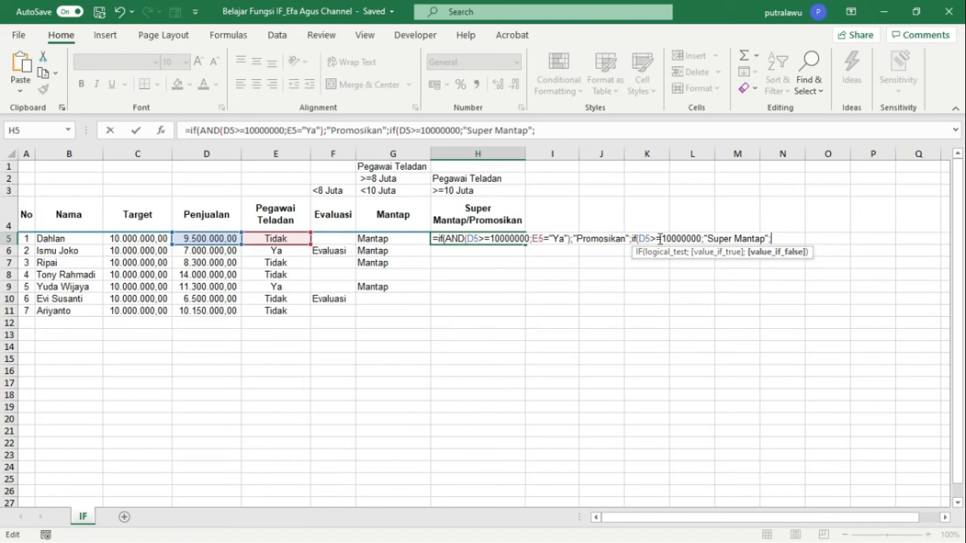
text(""))
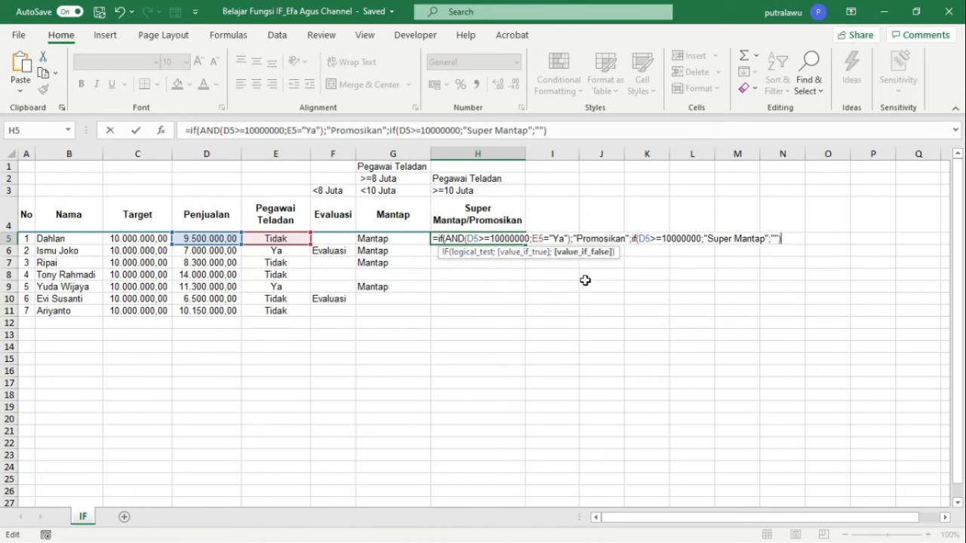
text())
key(Return)
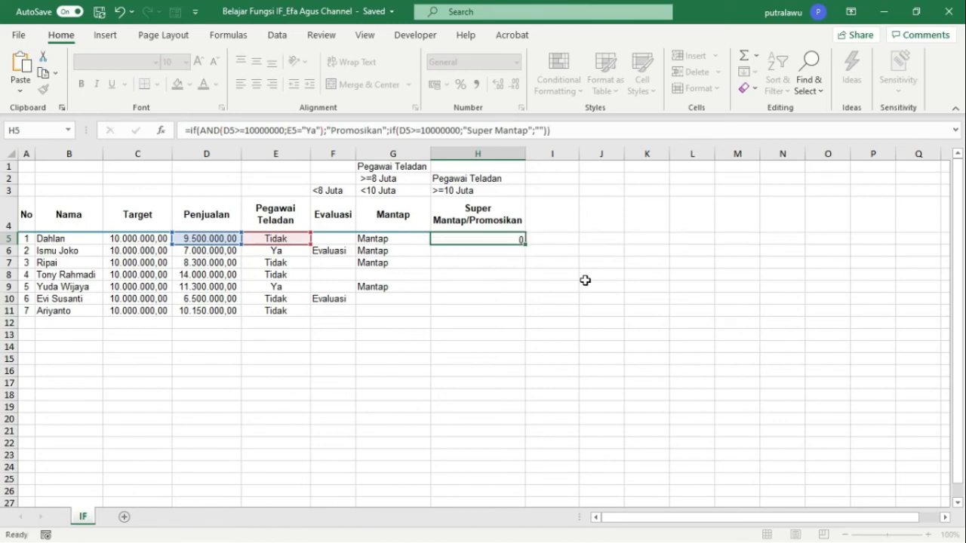
Step: Fill the H5 formula down the Super Mantap/Promosikan column through row 11 and check the formula in H9
click(503, 240)
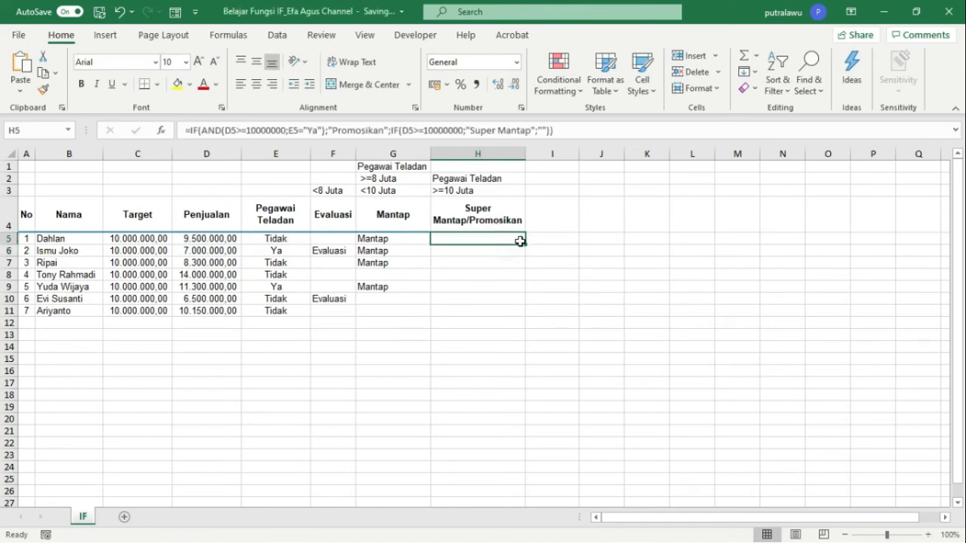
double_click(525, 244)
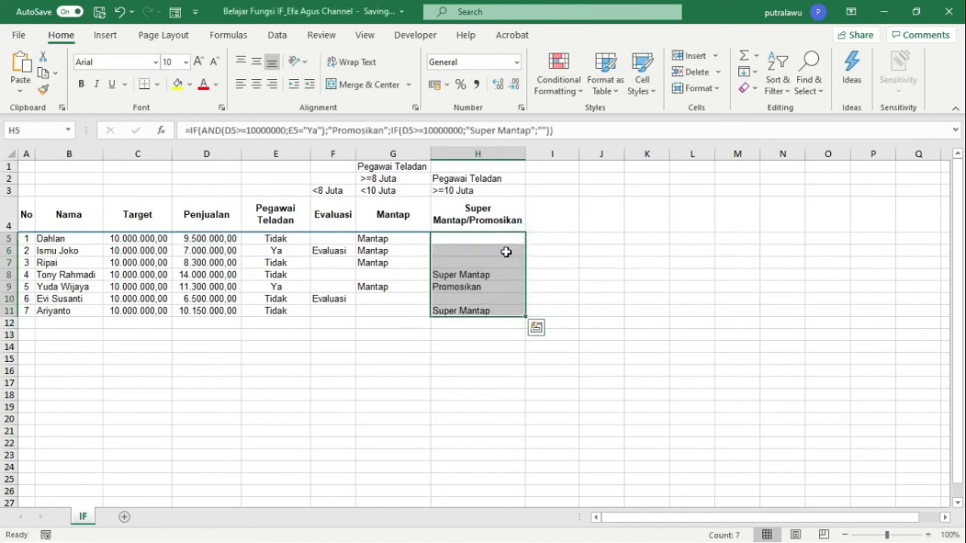
click(463, 288)
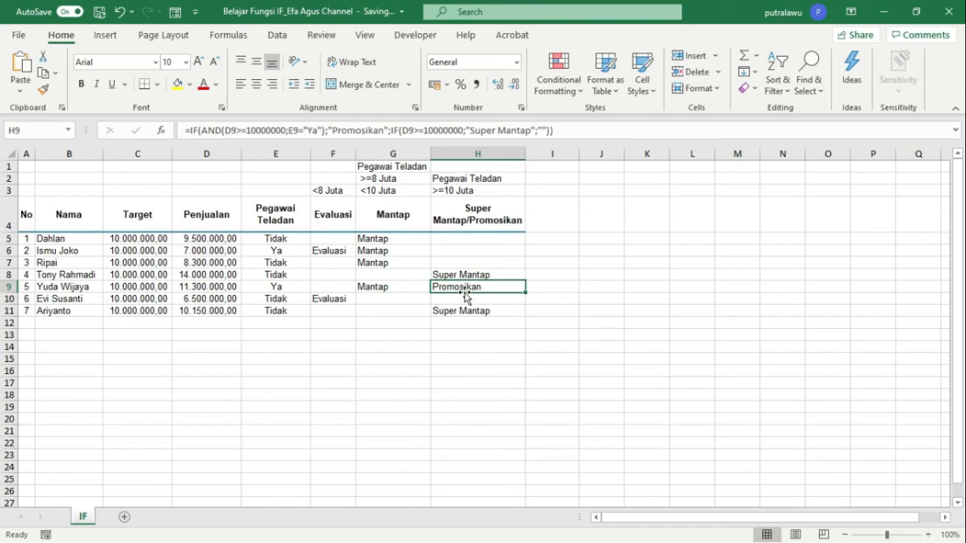
Step: Open the symbol picker for cell H1 and set the symbol font to Abadi
click(480, 166)
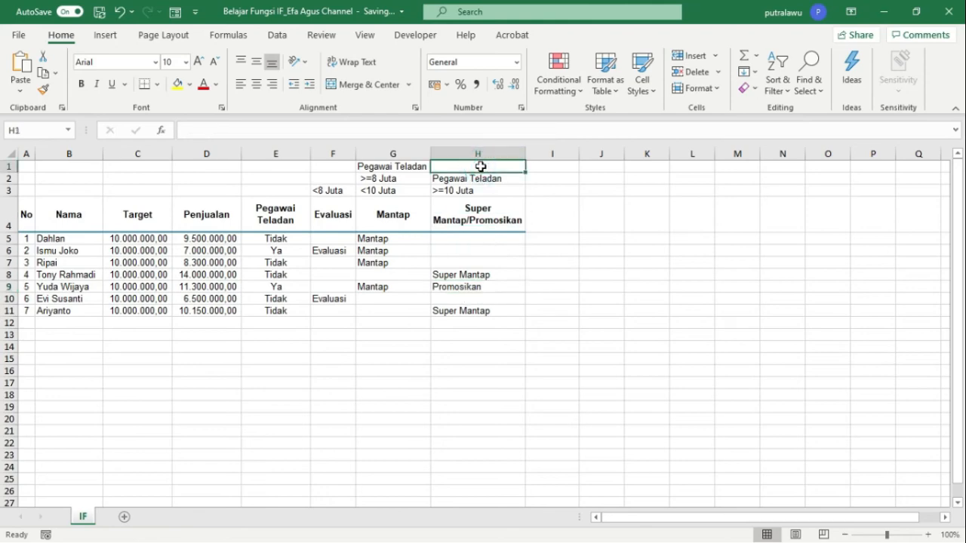
click(110, 37)
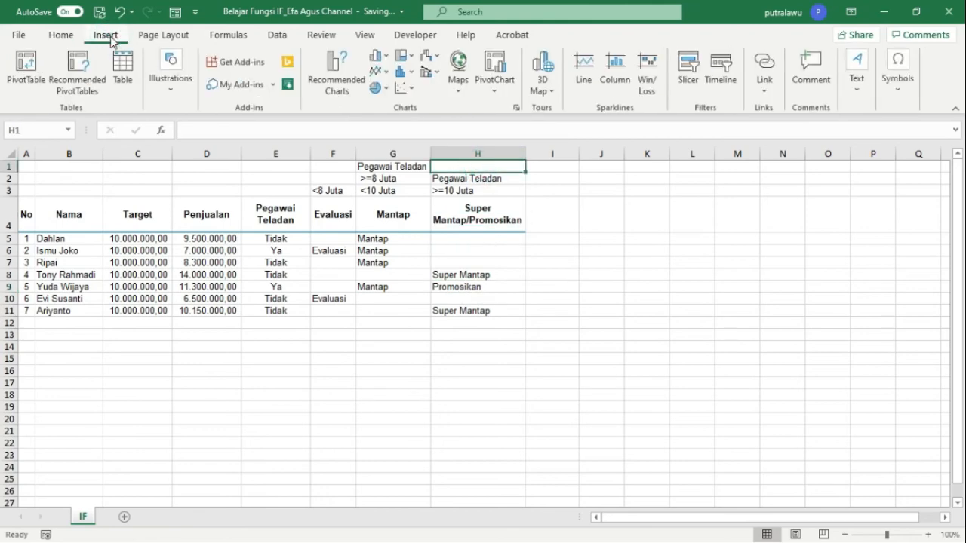
click(901, 89)
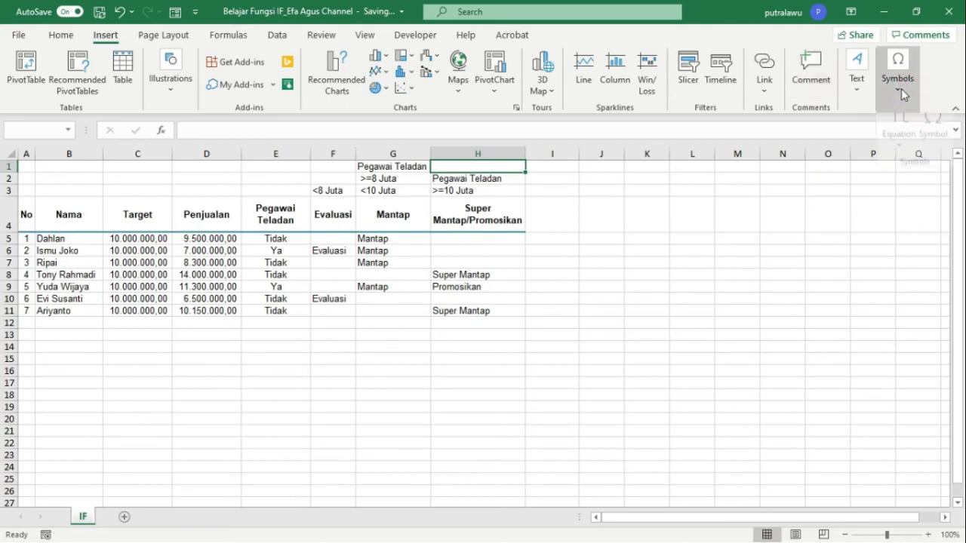
click(901, 89)
click(901, 90)
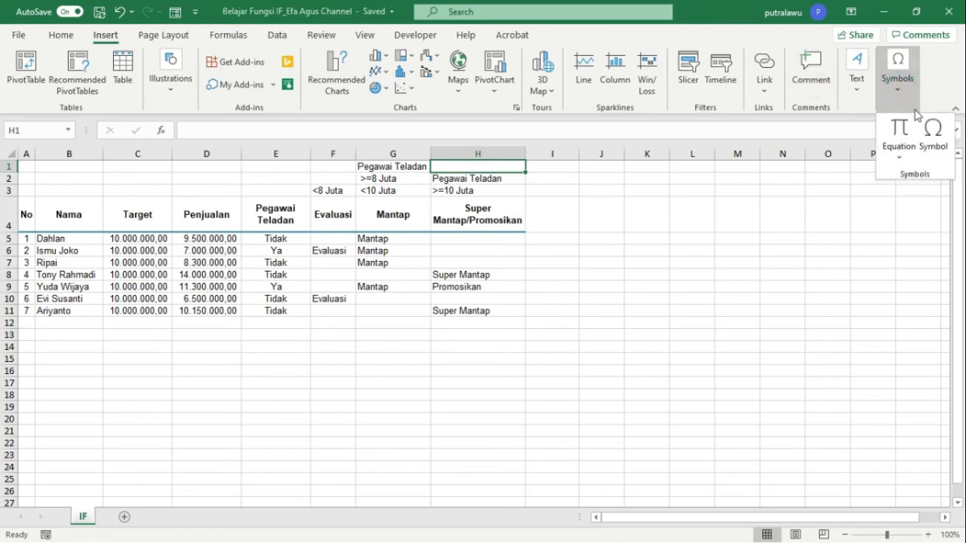
click(941, 143)
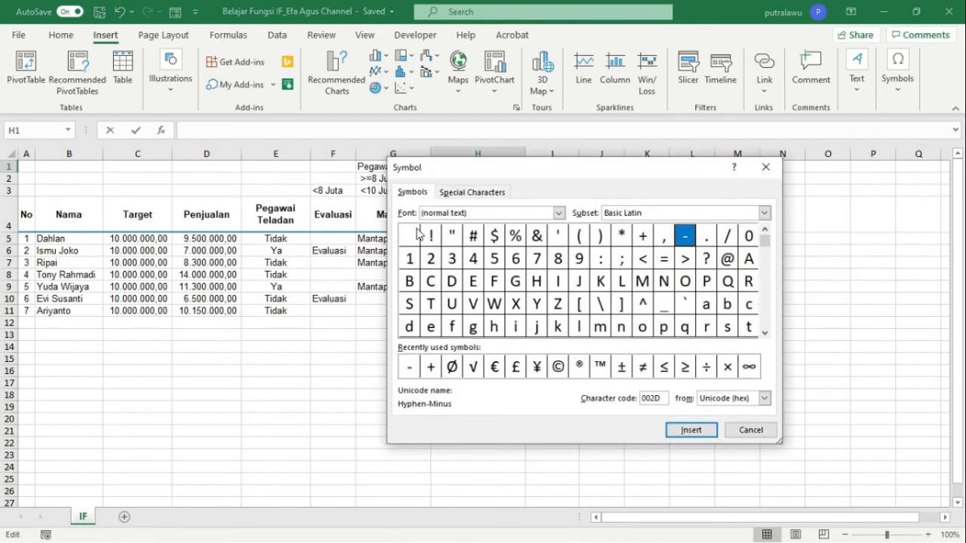
click(559, 212)
click(451, 238)
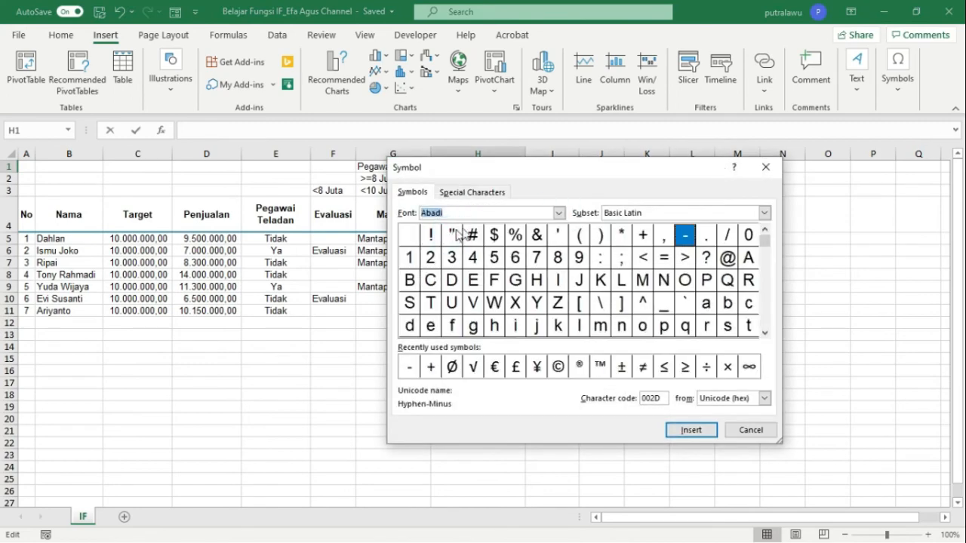
Step: Set the symbol subset to Miscellaneous Technical
click(763, 215)
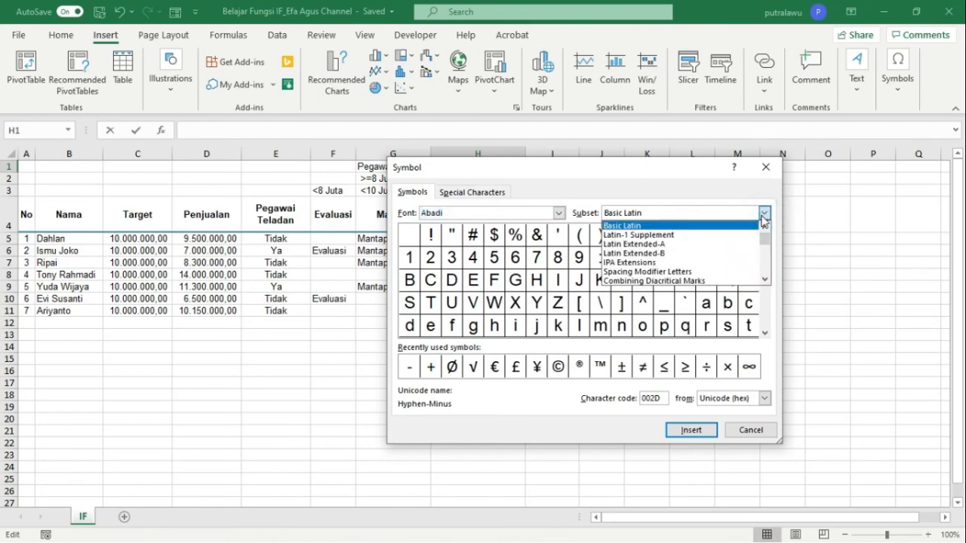
scroll(679, 256, down, 2)
scroll(676, 259, down, 5)
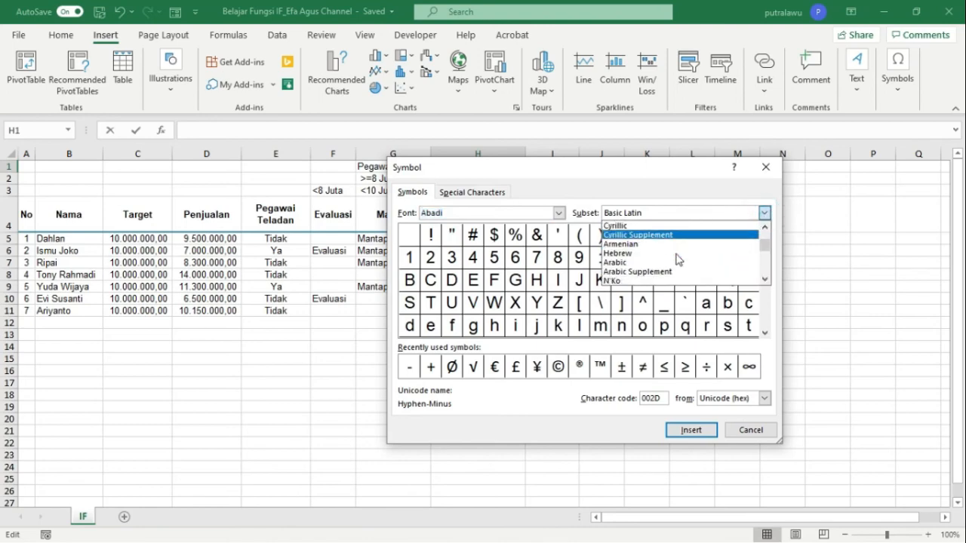
scroll(677, 258, down, 3)
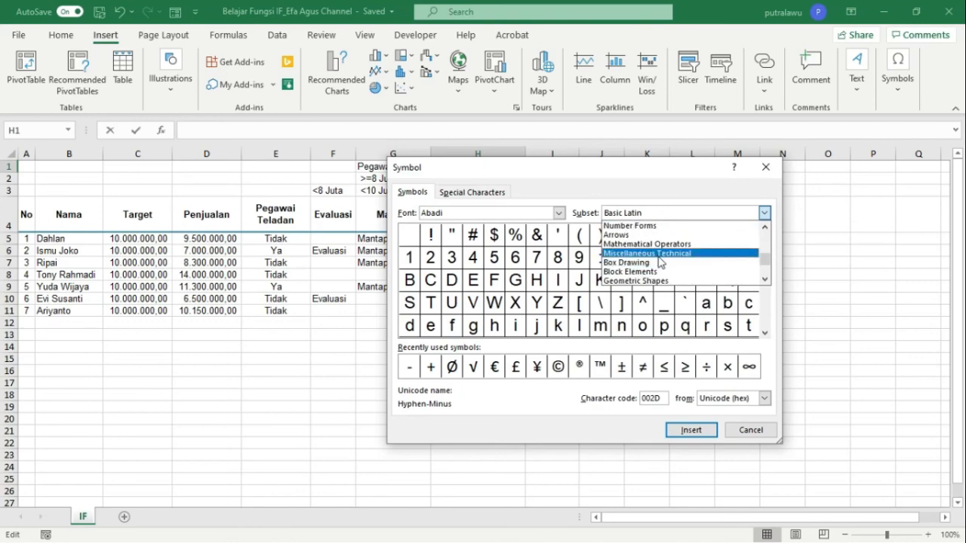
click(660, 253)
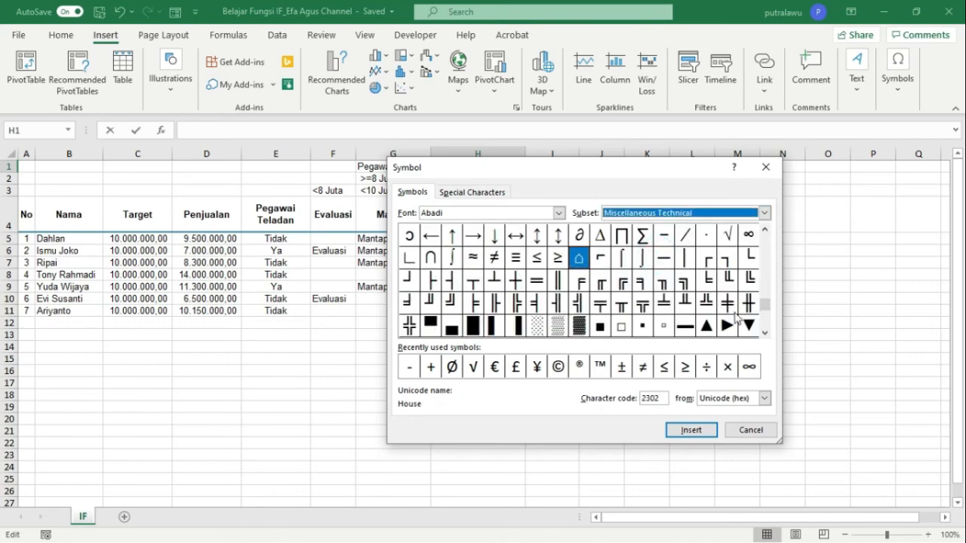
Step: Insert the Black Smiling Face symbol (character code 263B) into cell H1 and close the symbol picker
click(764, 332)
click(764, 332)
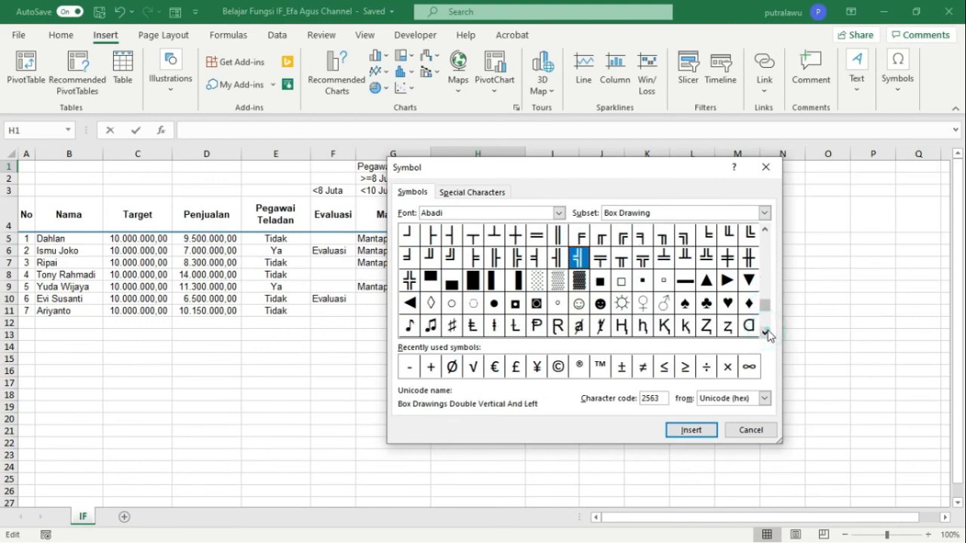
click(767, 333)
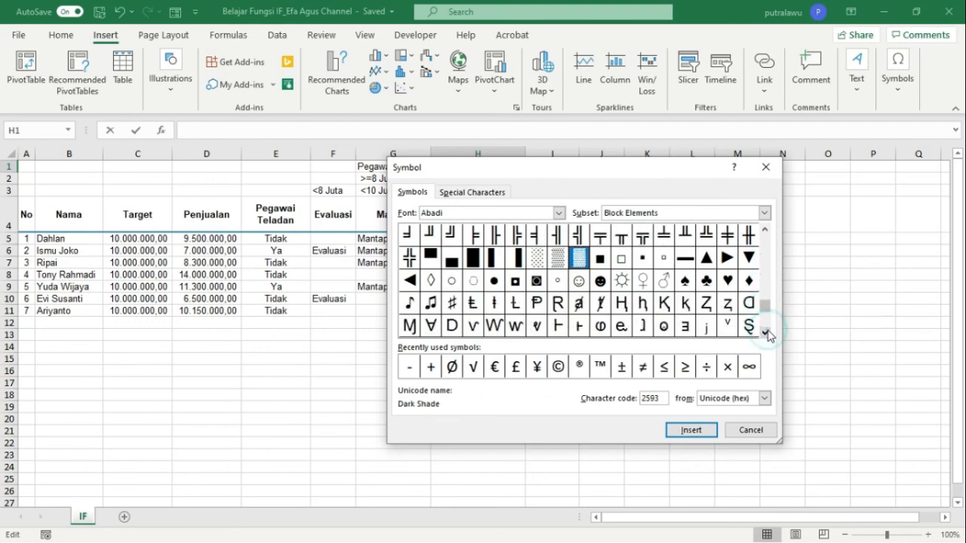
click(579, 281)
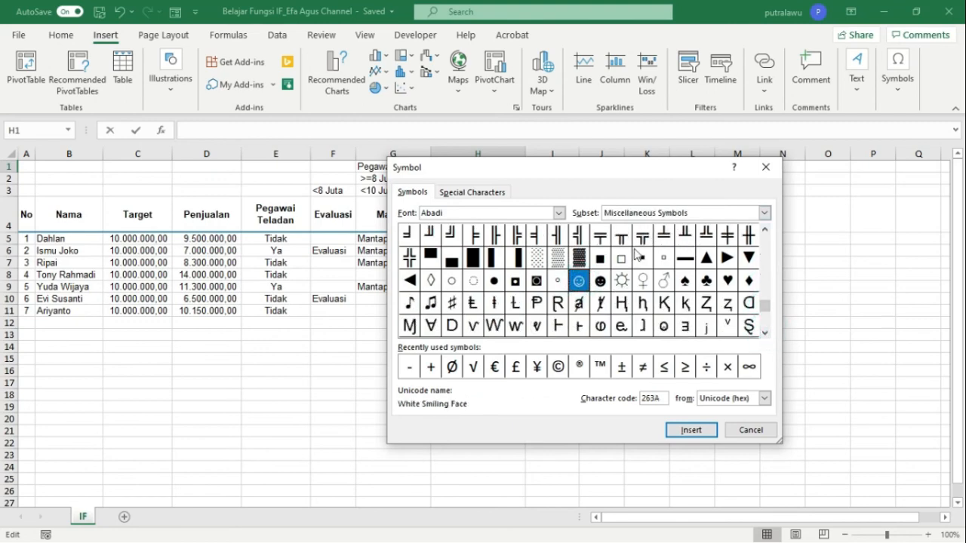
click(600, 282)
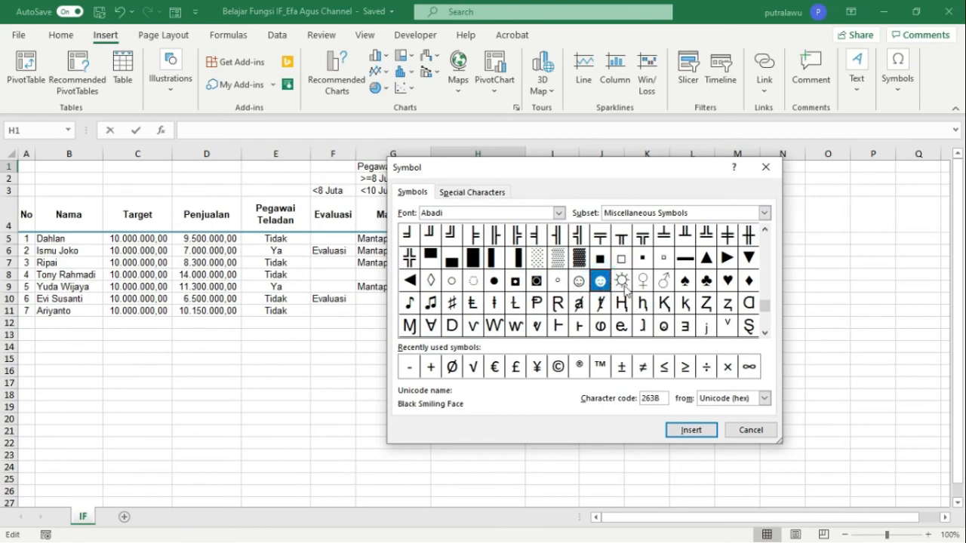
click(686, 430)
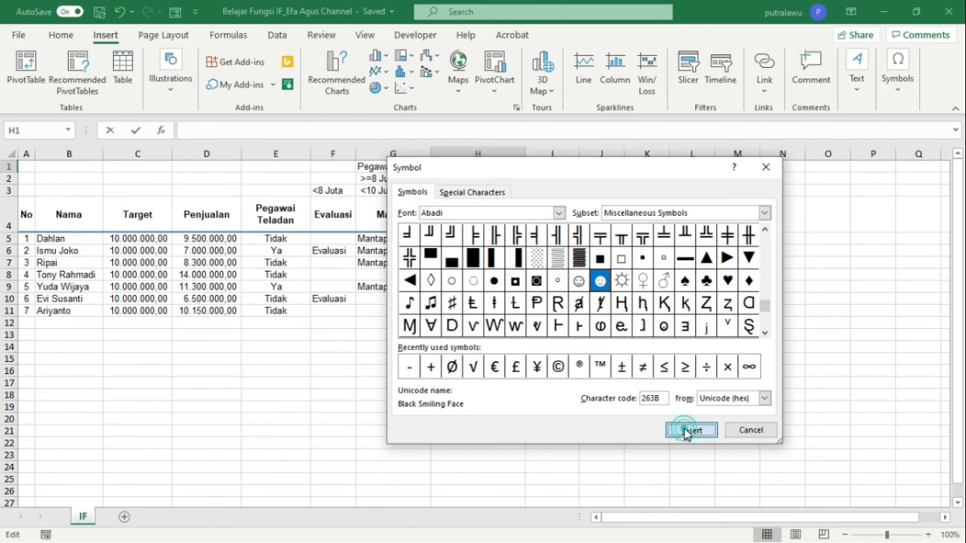
click(765, 436)
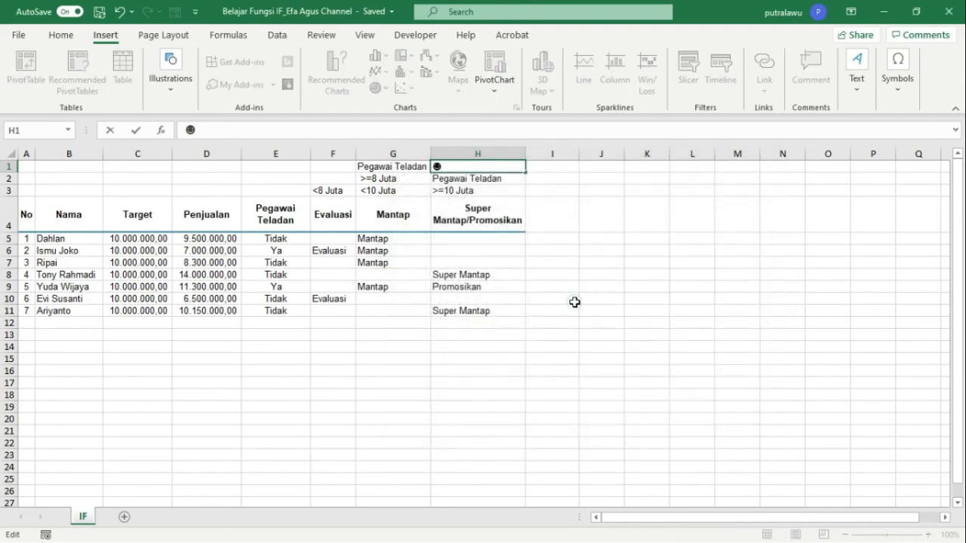
click(576, 302)
click(465, 166)
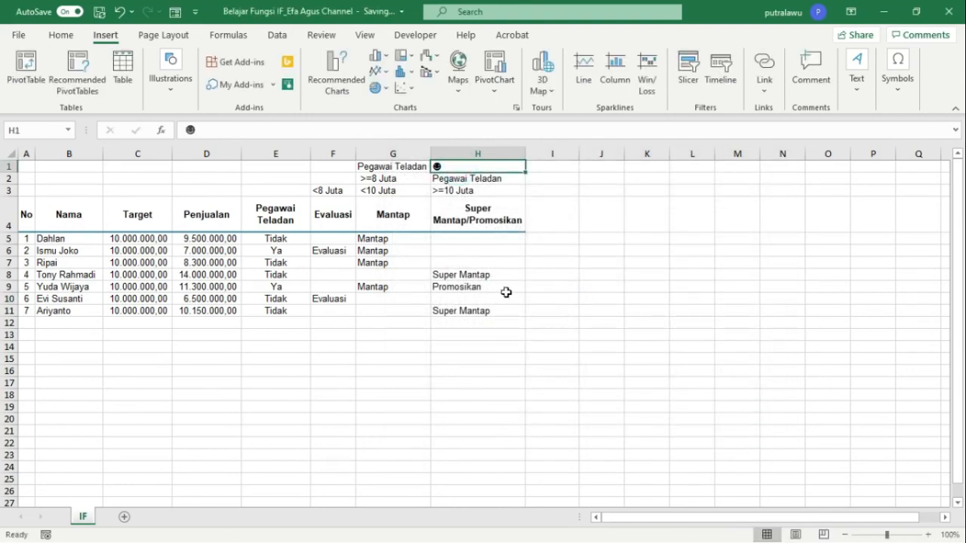
Step: Replace the "Promosikan" text in the H5 formula with the absolute reference $H$1
click(469, 289)
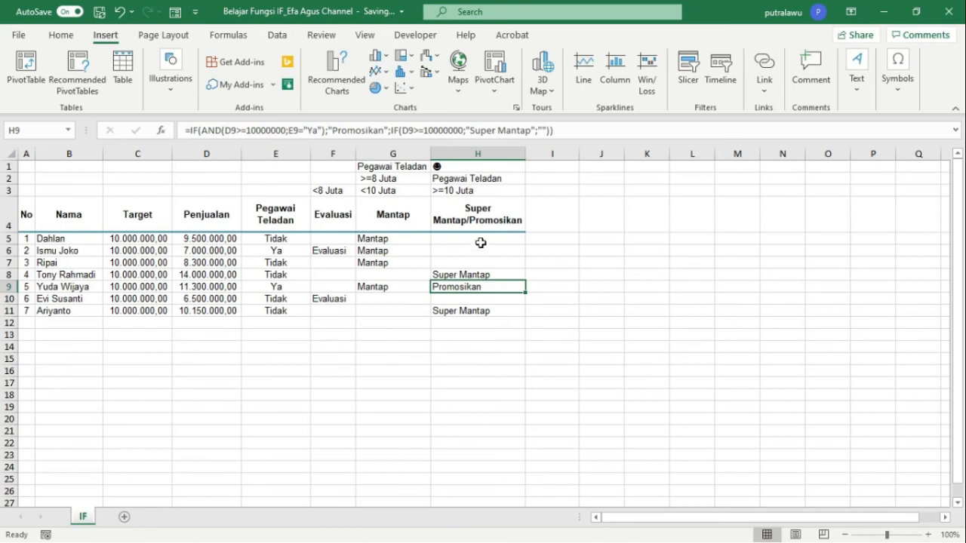
click(449, 165)
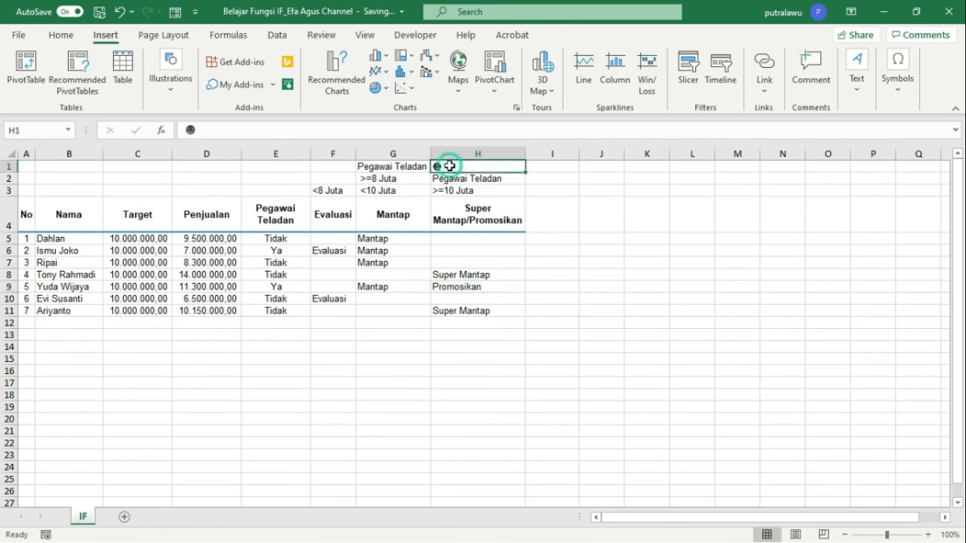
click(474, 239)
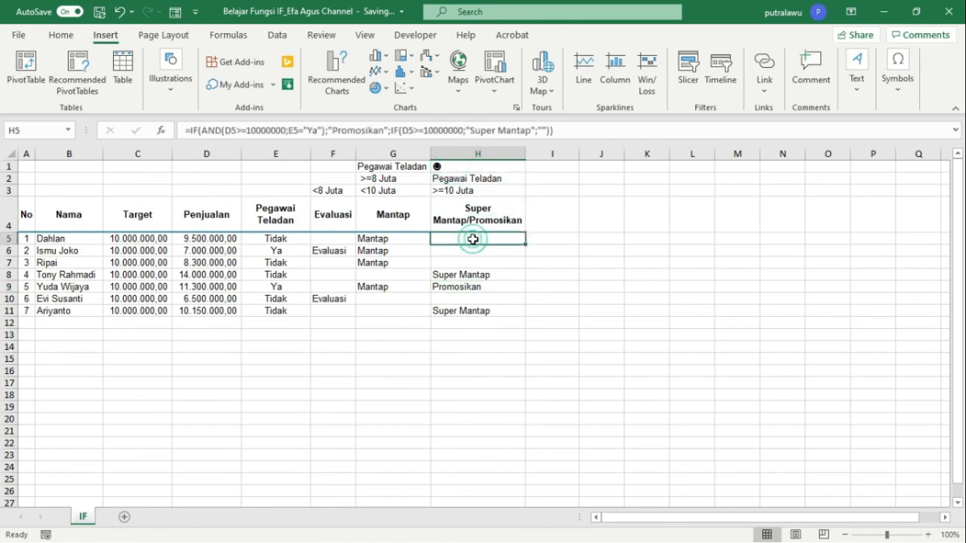
click(394, 132)
key(BackSpace)
key(BackSpace)
key(BackSpace)
key(BackSpace)
key(BackSpace)
key(BackSpace)
key(BackSpace)
key(BackSpace)
key(BackSpace)
key(BackSpace)
key(BackSpace)
key(BackSpace)
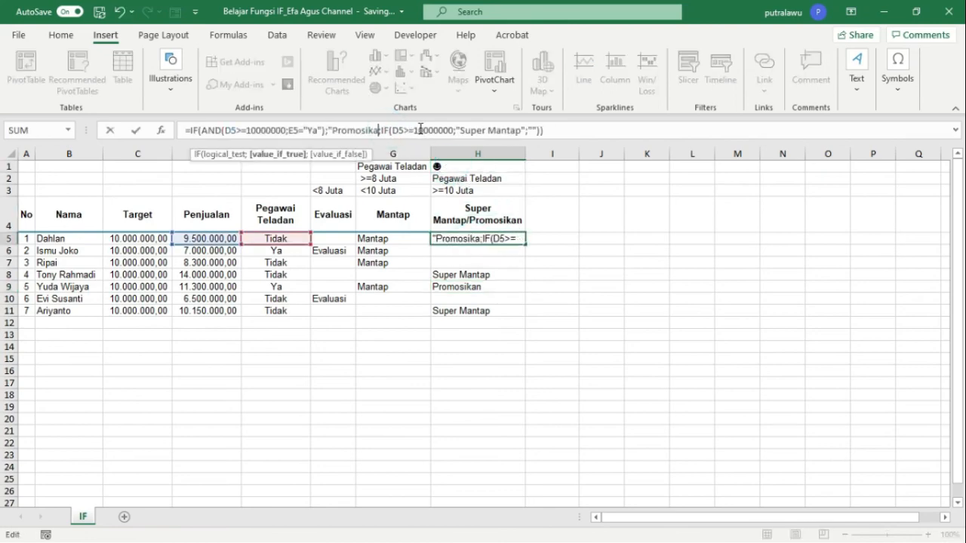
key(BackSpace)
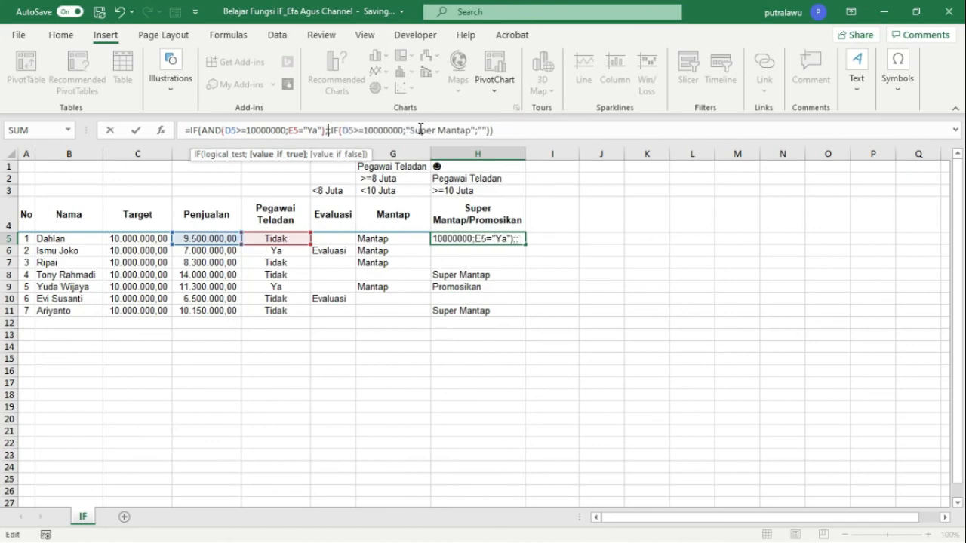
click(459, 167)
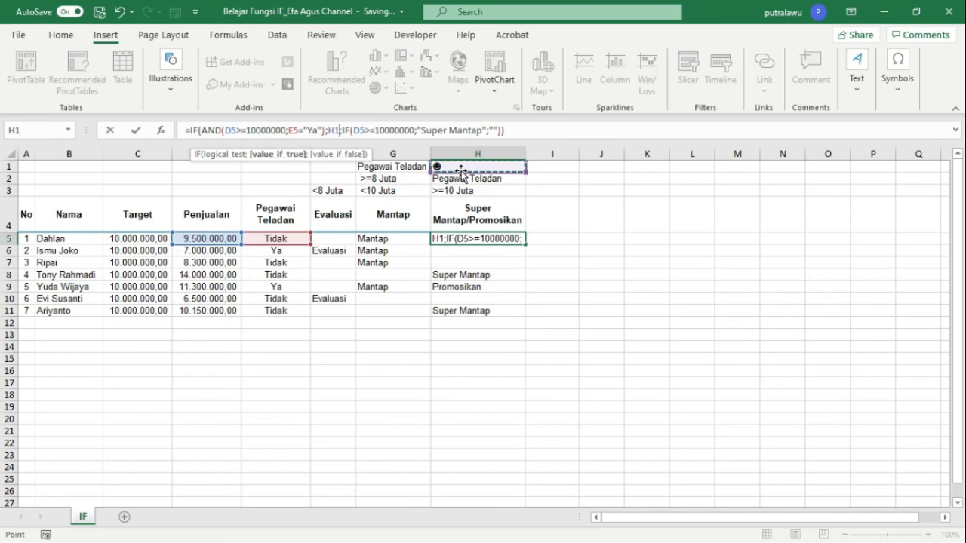
key(F4)
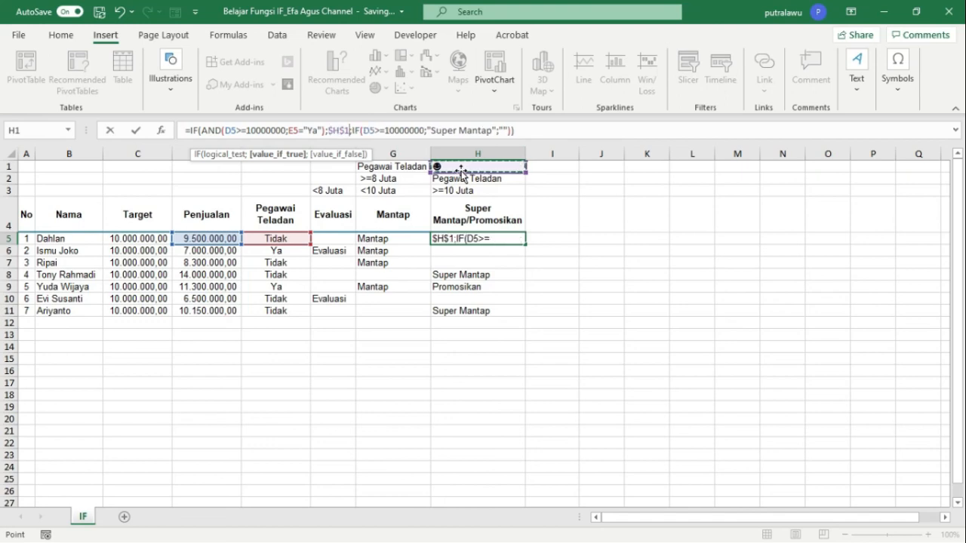
key(Return)
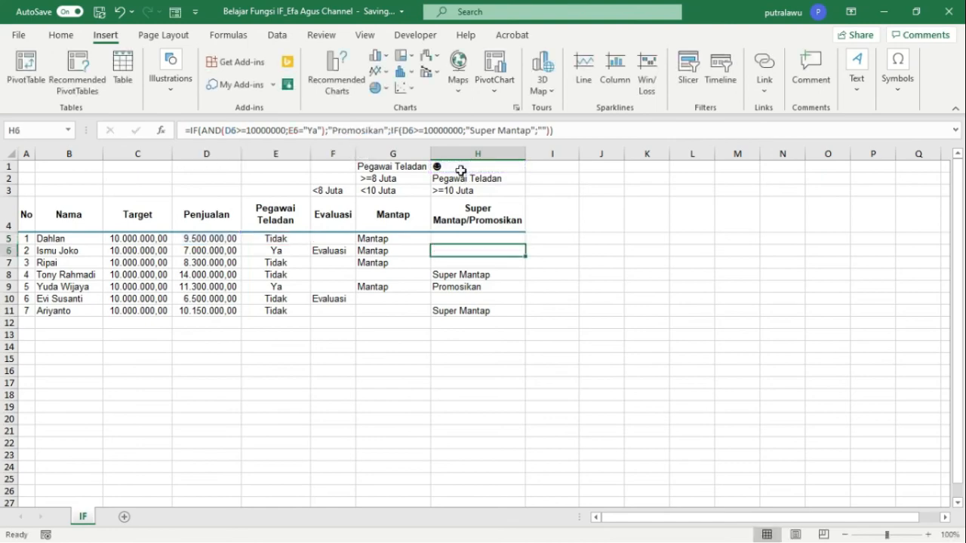
Step: Fill the revised H5 formula down through row 11 and check the formulas in H9, G5 and H8
click(484, 235)
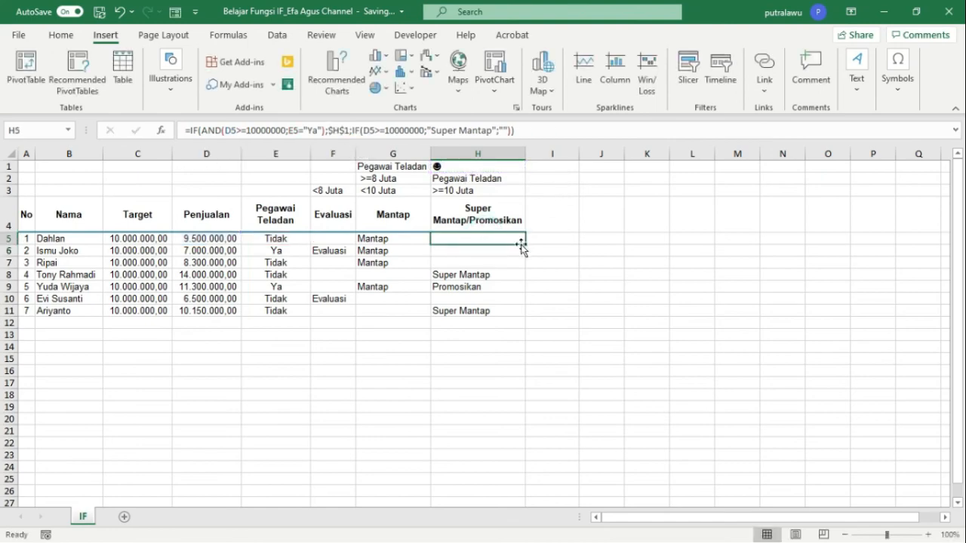
double_click(525, 246)
click(461, 334)
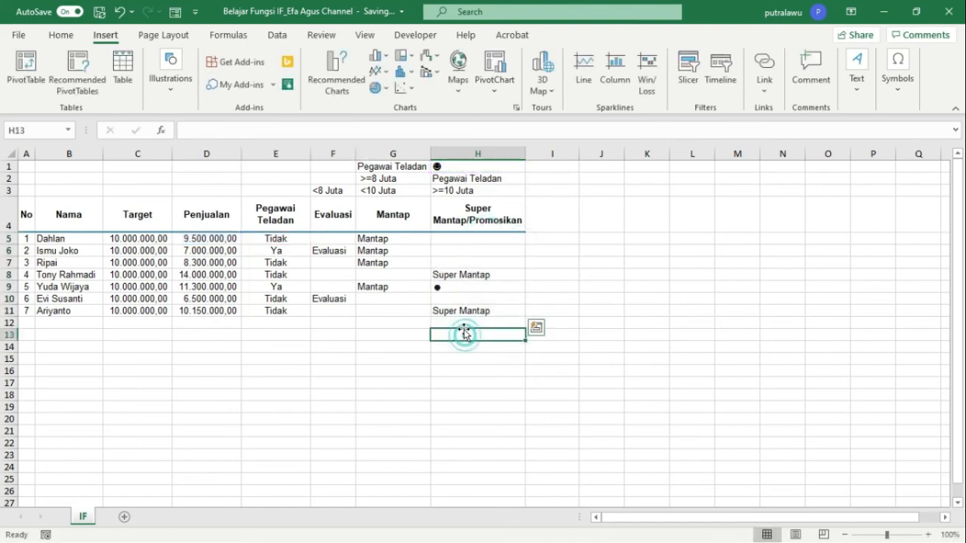
click(449, 288)
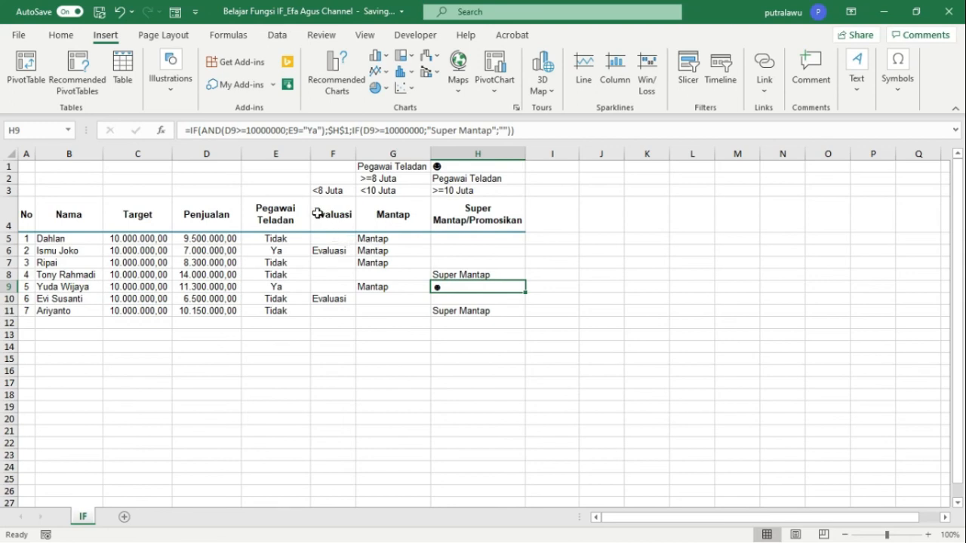
click(380, 239)
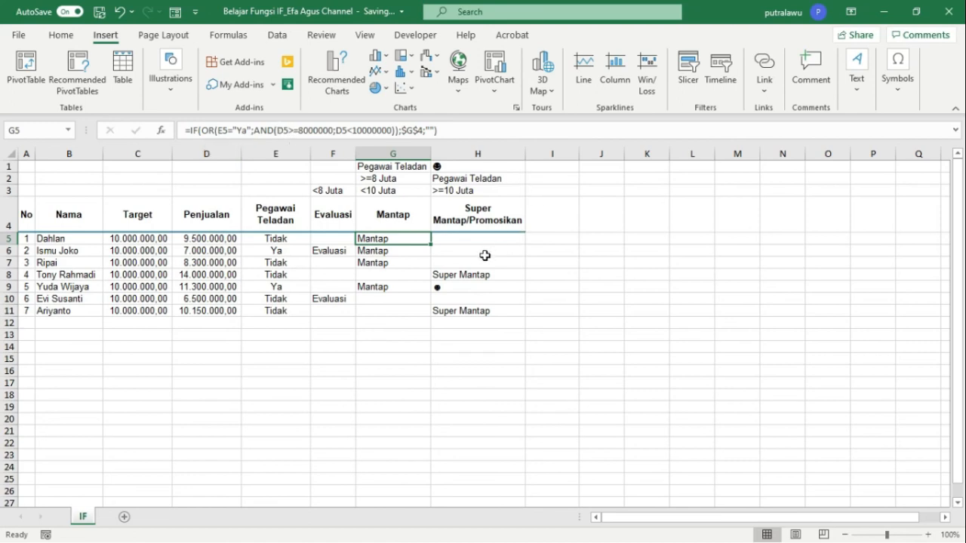
click(460, 273)
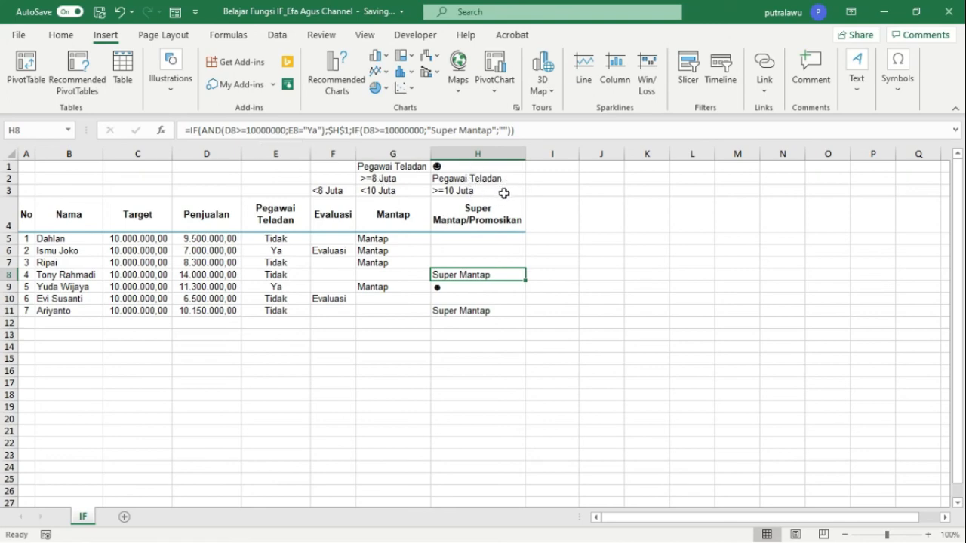
Step: Set the font size of the smiley in cell H9 to 22
click(439, 286)
click(65, 38)
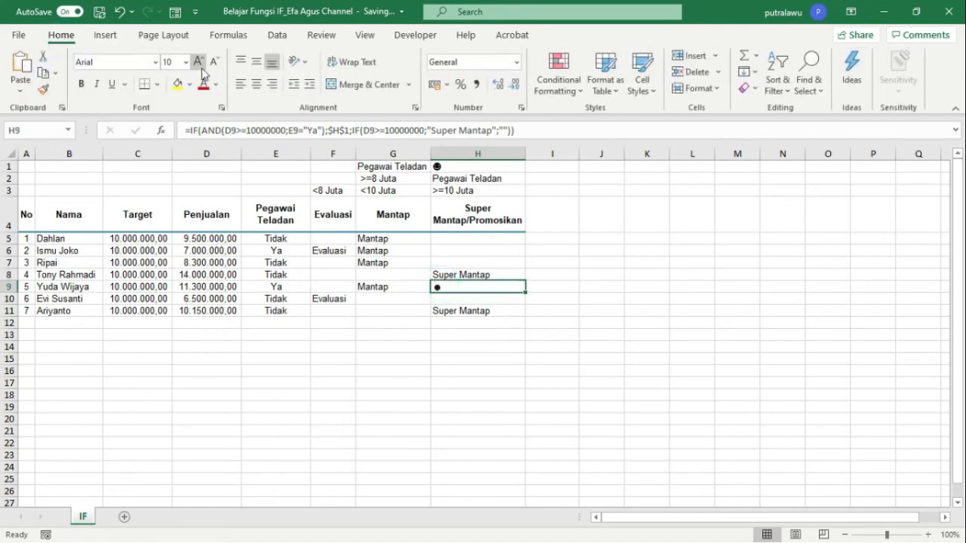
click(185, 62)
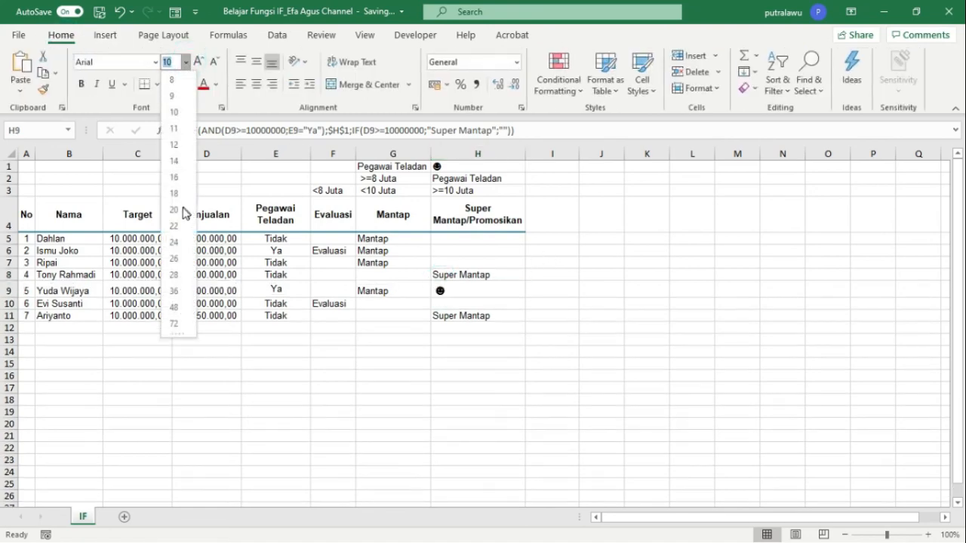
click(181, 227)
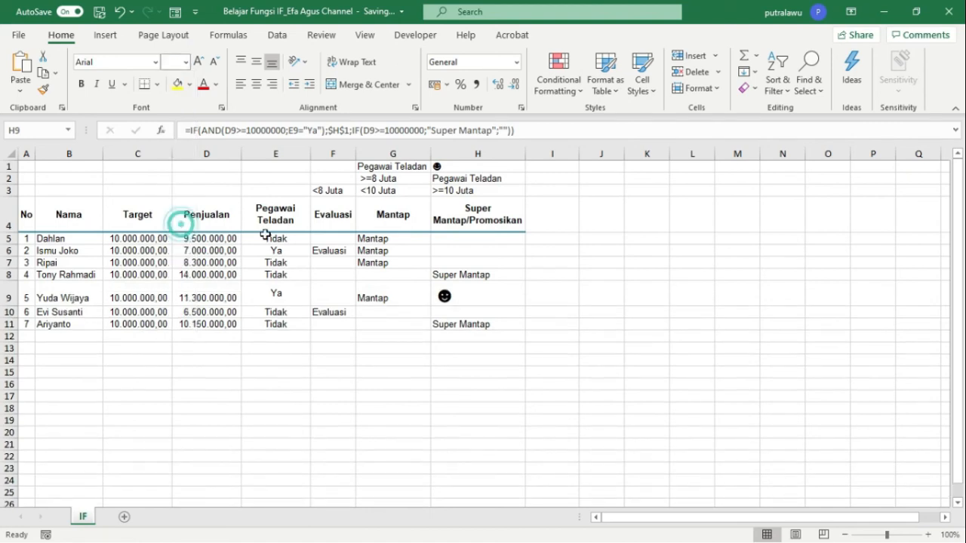
click(510, 419)
Step: Align the contents of A9:H9 to the middle vertically and to the left horizontally
click(394, 296)
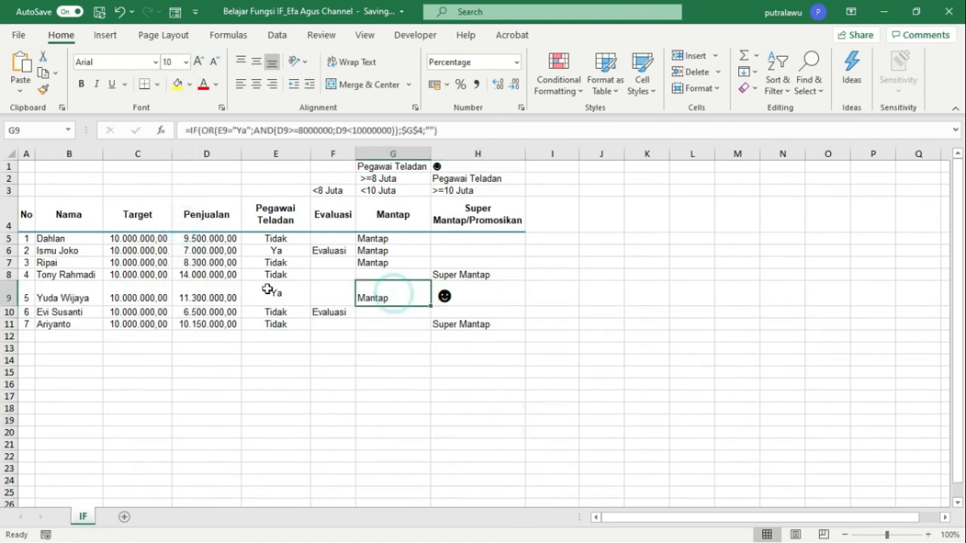
drag(23, 295, 454, 285)
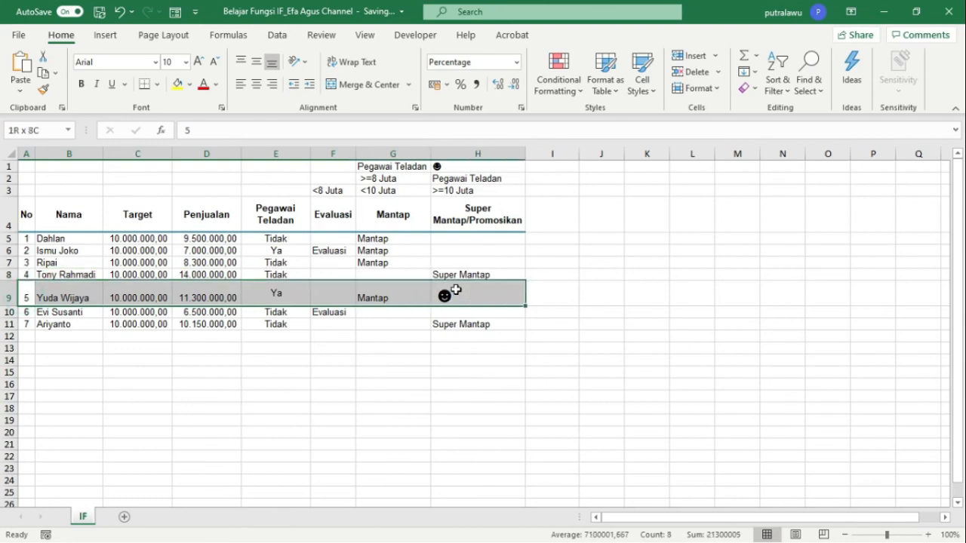
click(240, 63)
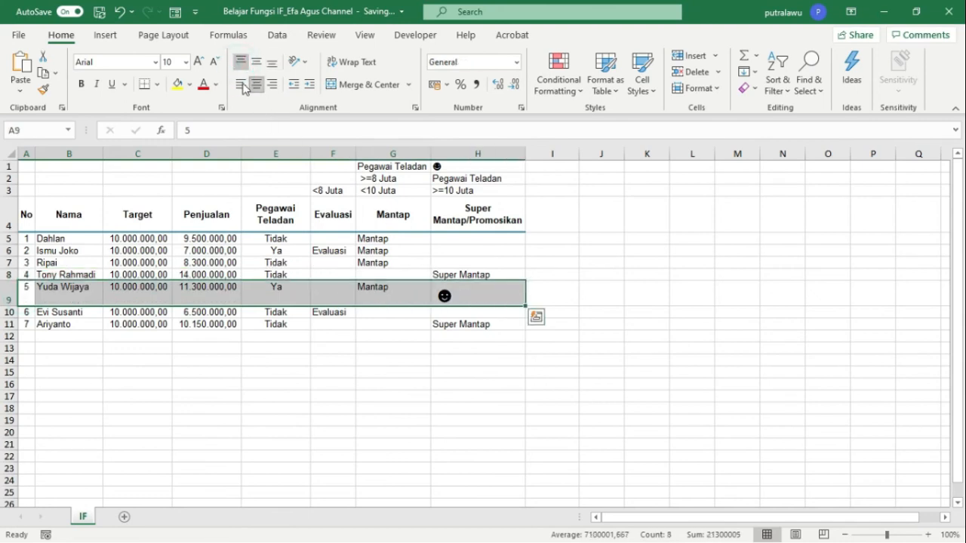
click(240, 84)
click(257, 63)
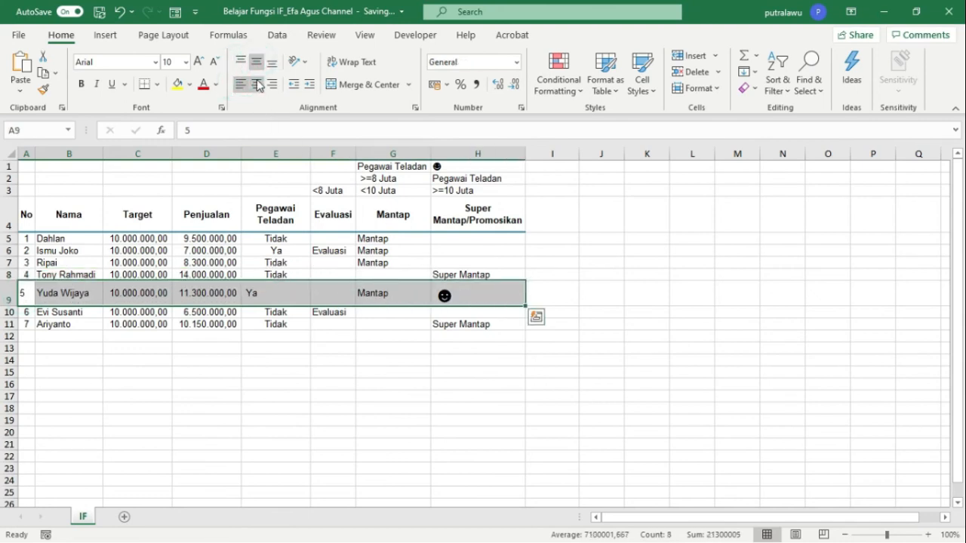
click(647, 312)
click(470, 295)
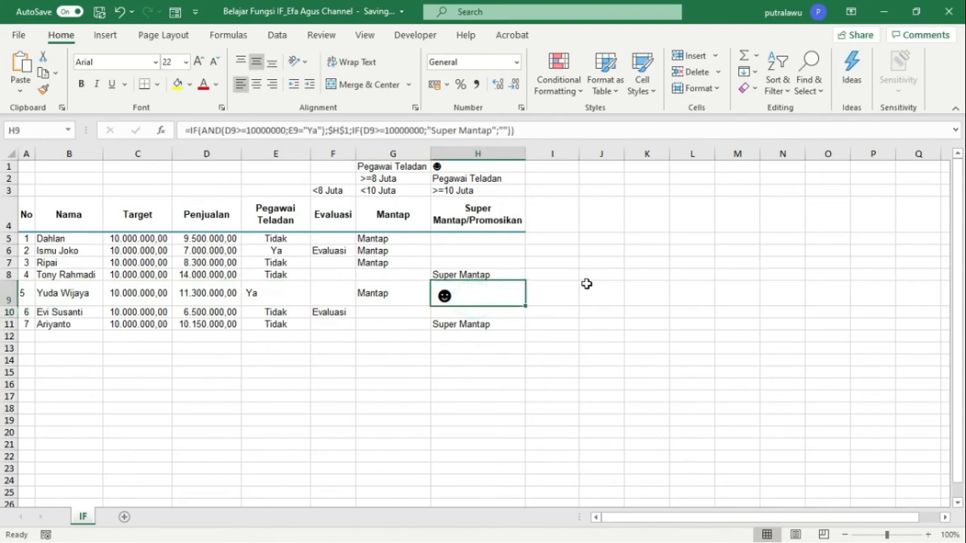
Step: Center the "Ya" entry in cell E9 horizontally
click(260, 291)
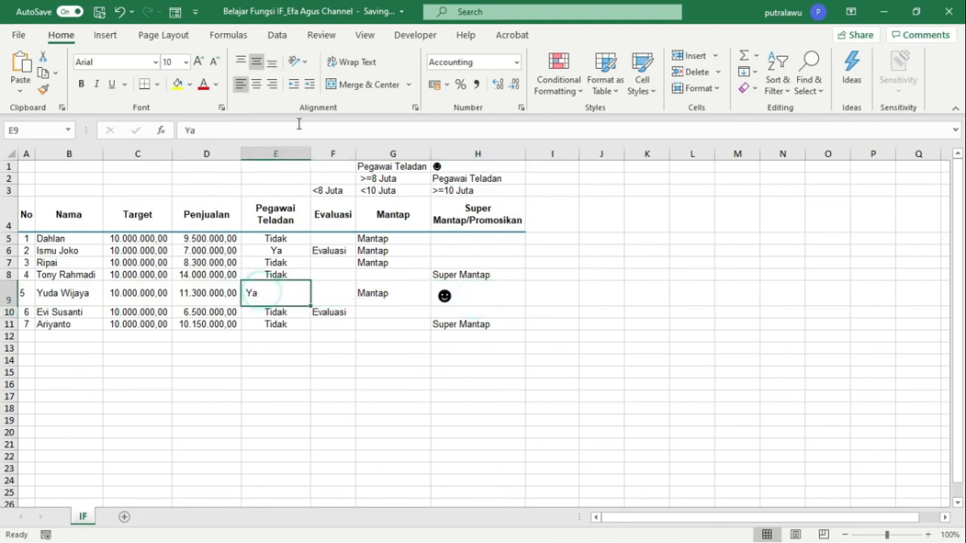
click(256, 84)
click(593, 287)
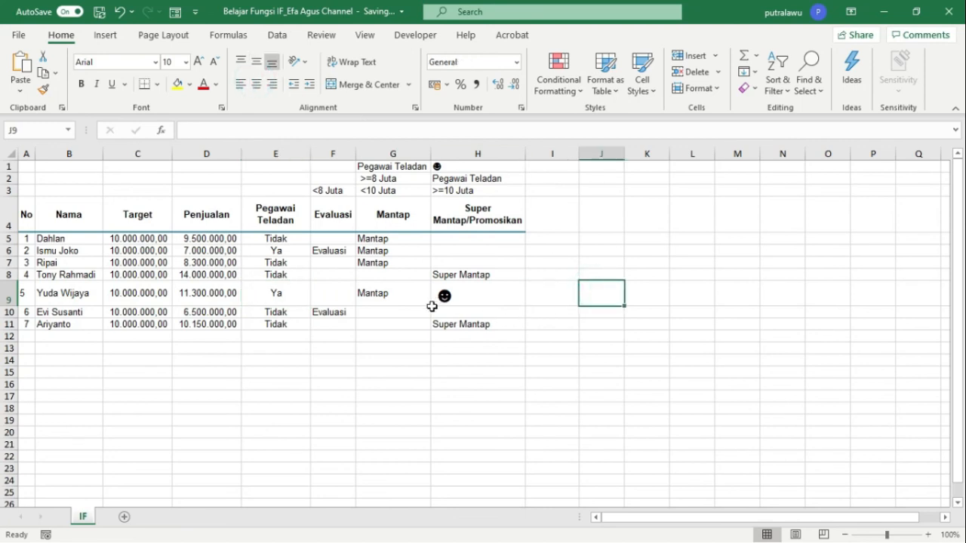